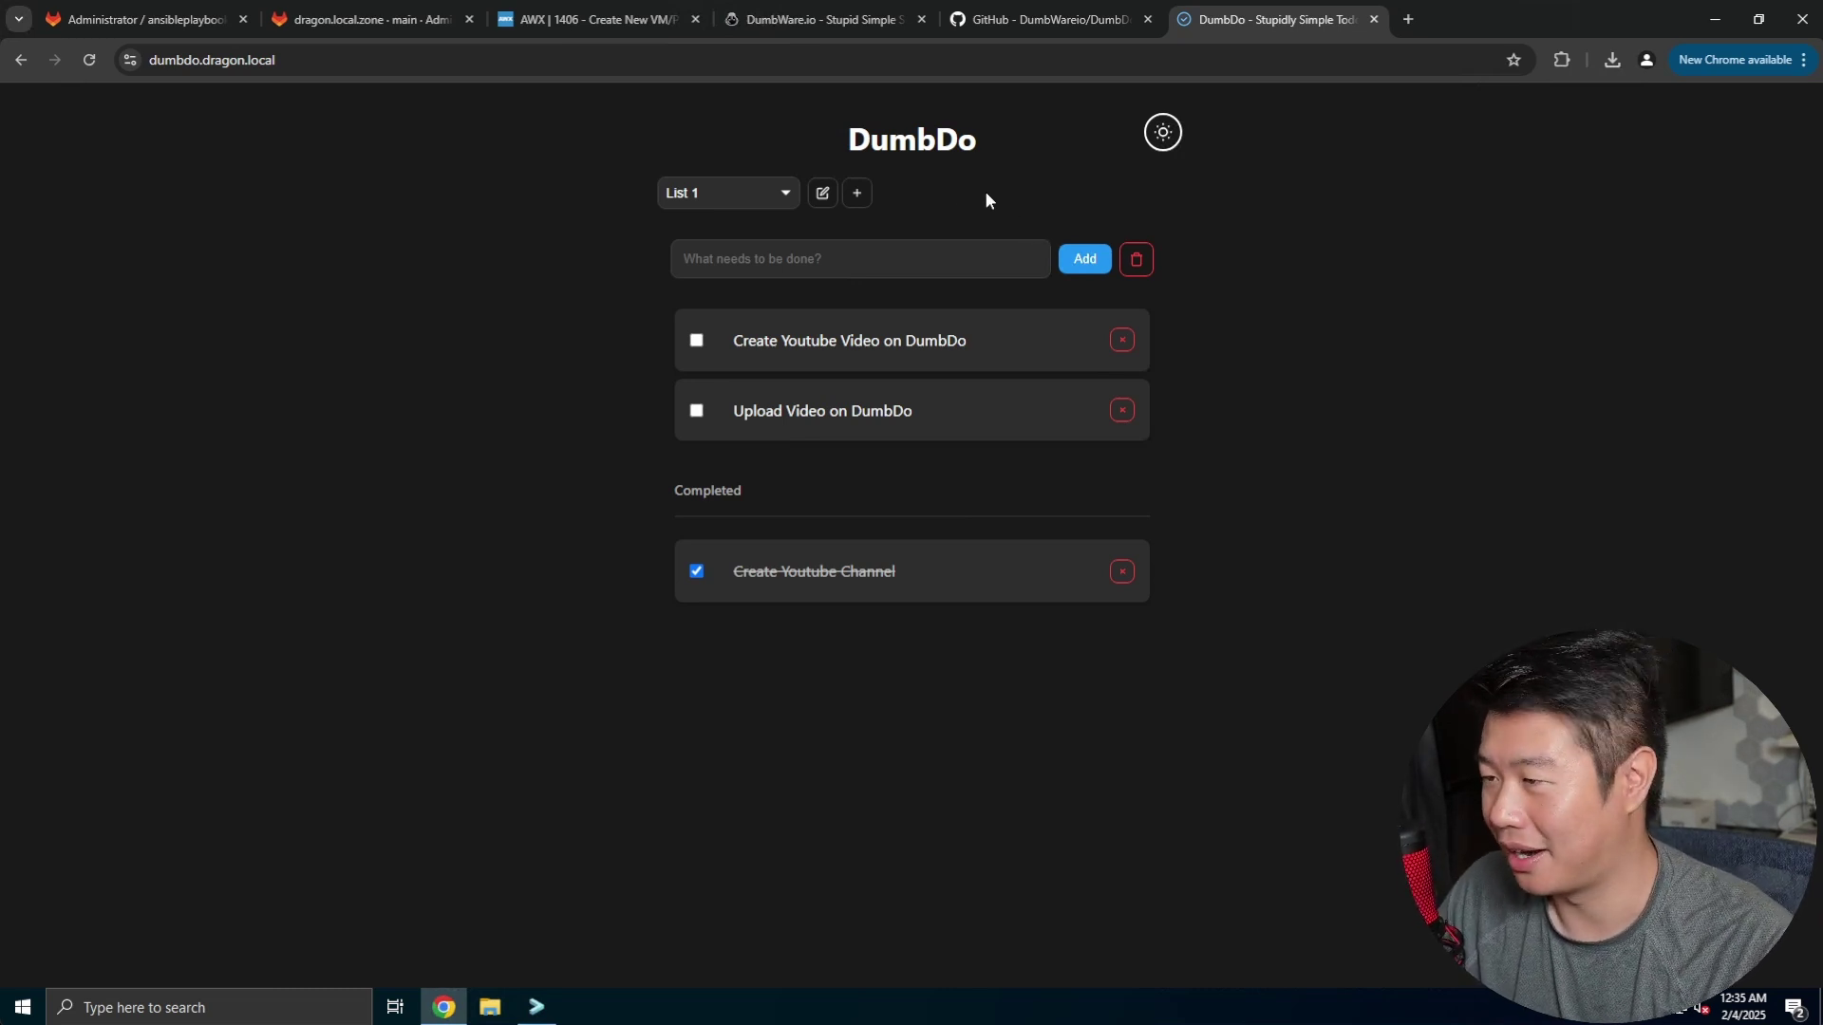
Step: Add a new to-do list in DumbDo and rename it "grocery items"
{"action": "left_click", "coordinate": [781, 205]}
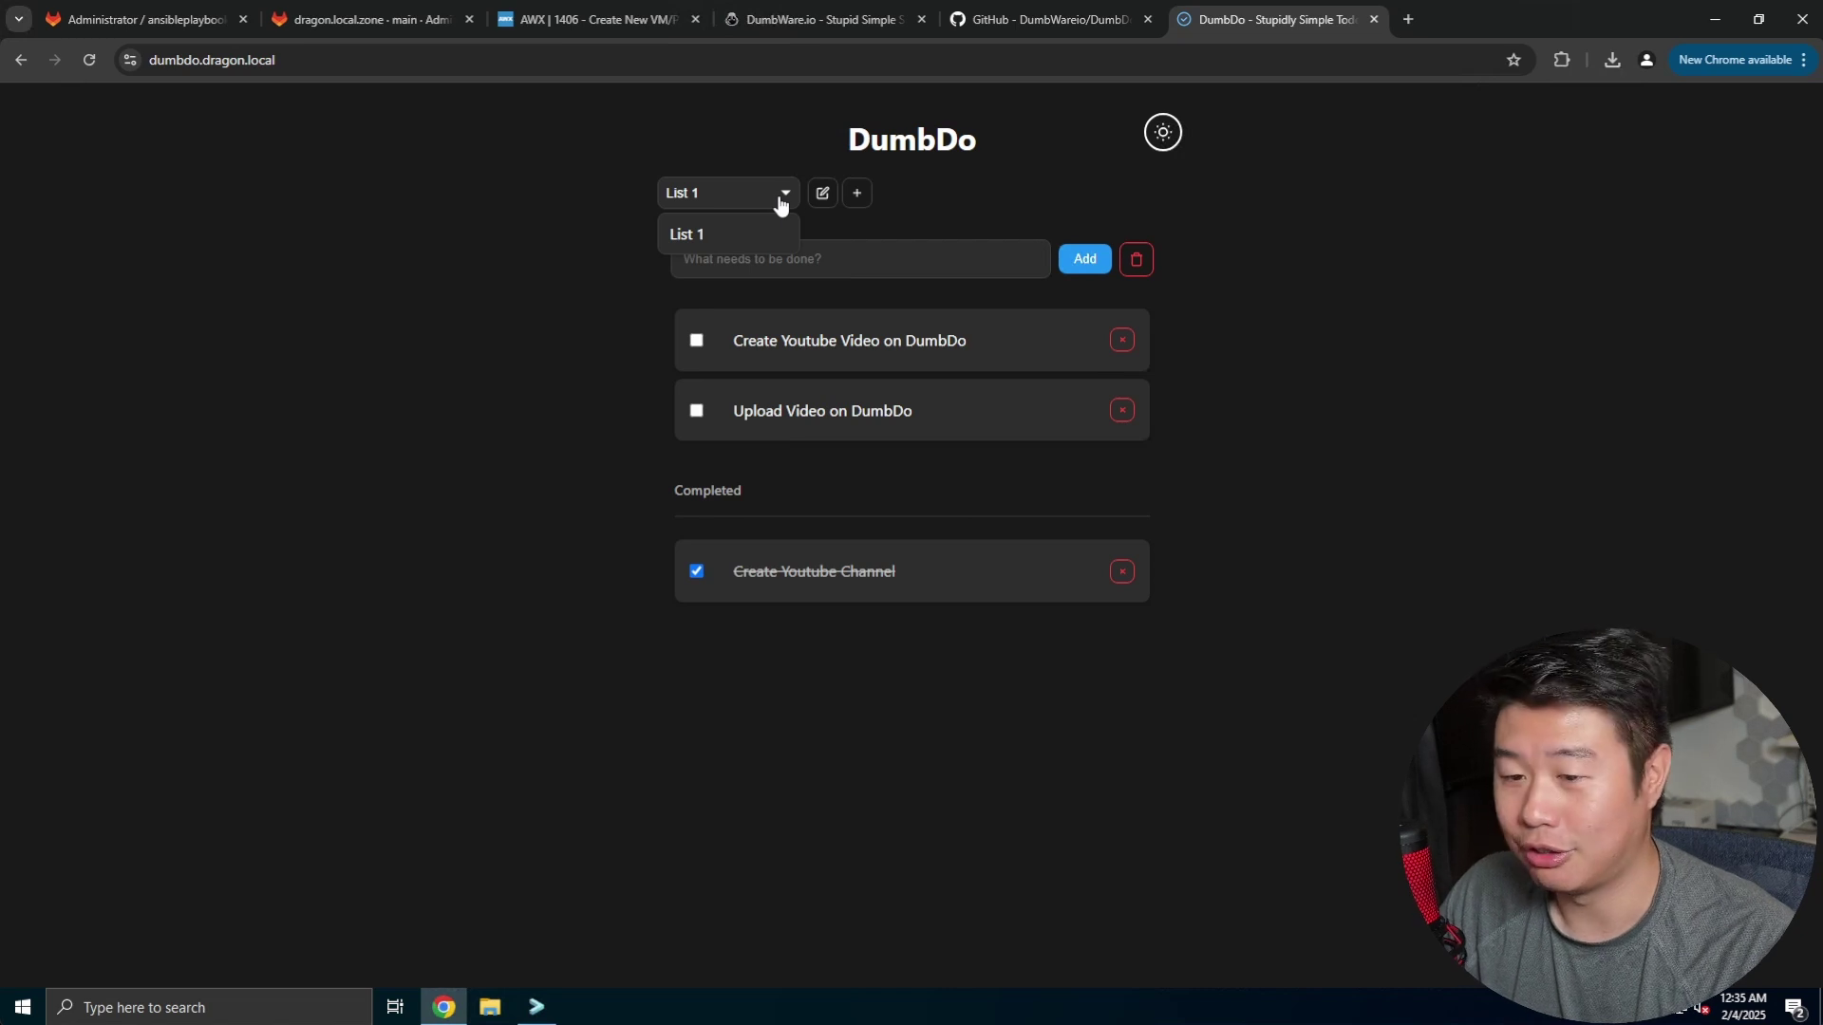
{"action": "left_click", "coordinate": [926, 156]}
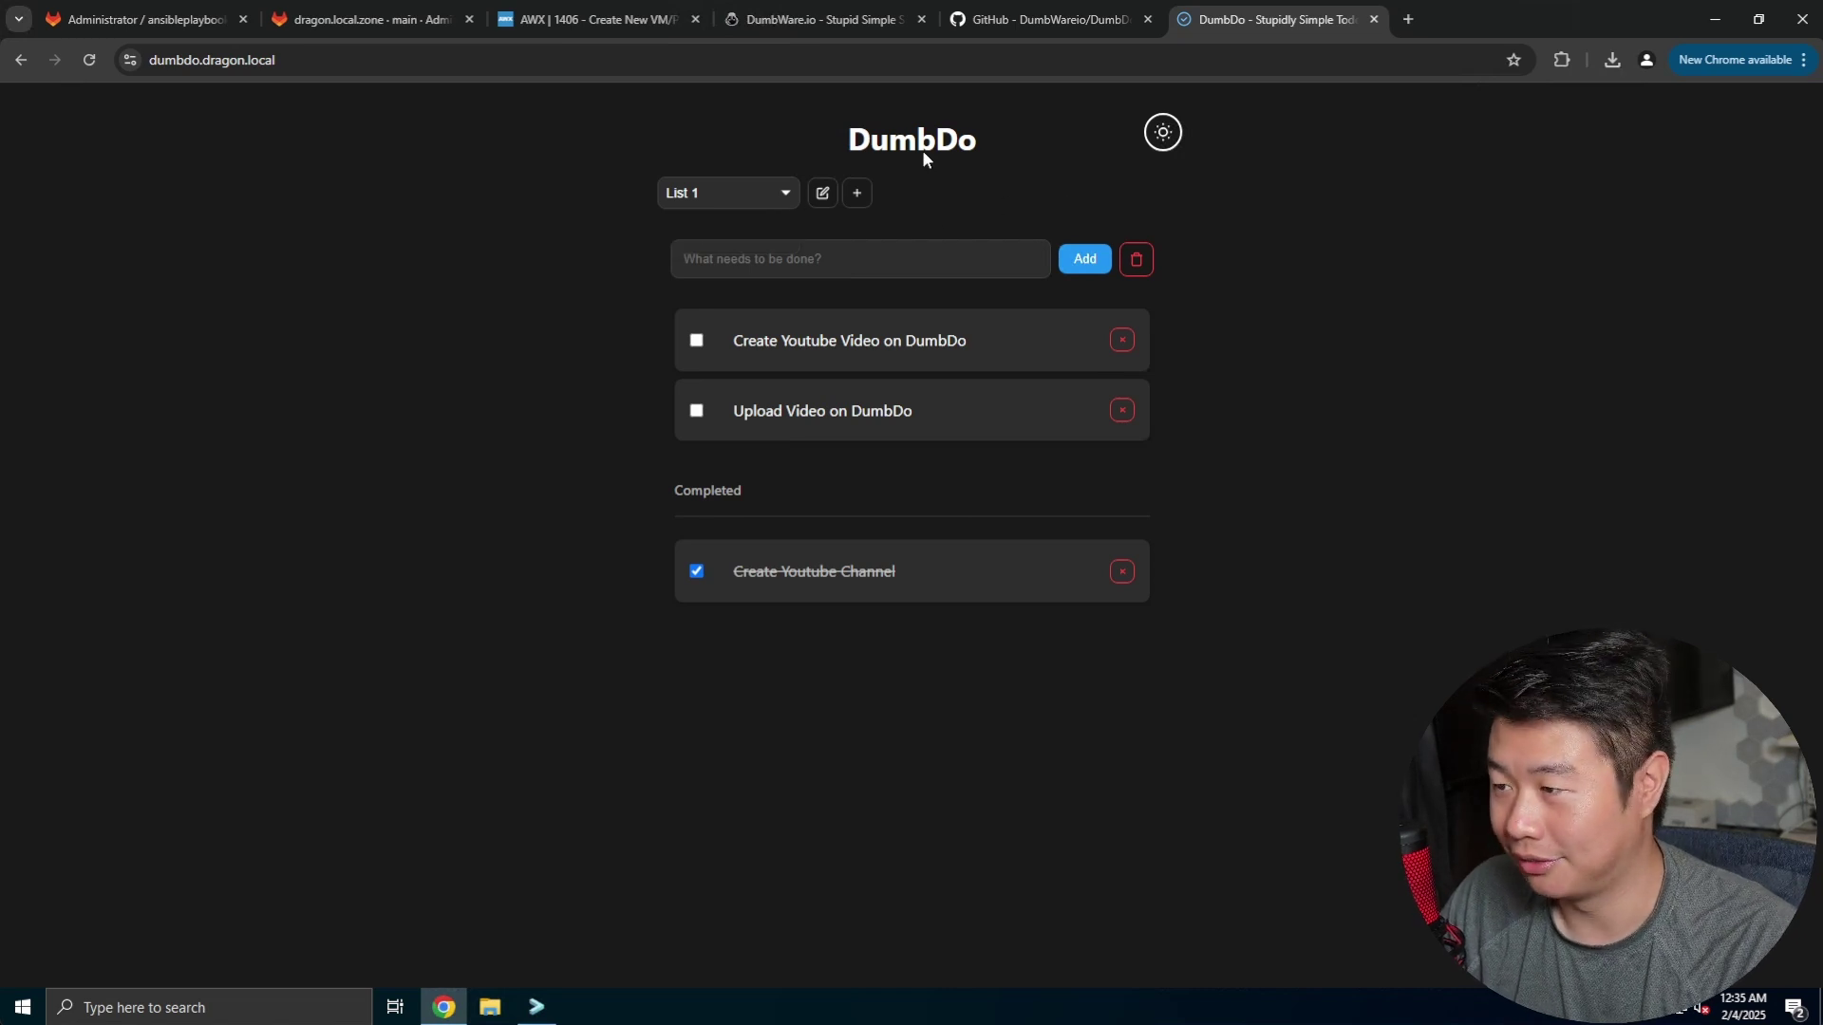
{"action": "left_click", "coordinate": [857, 194]}
{"action": "left_click", "coordinate": [824, 194]}
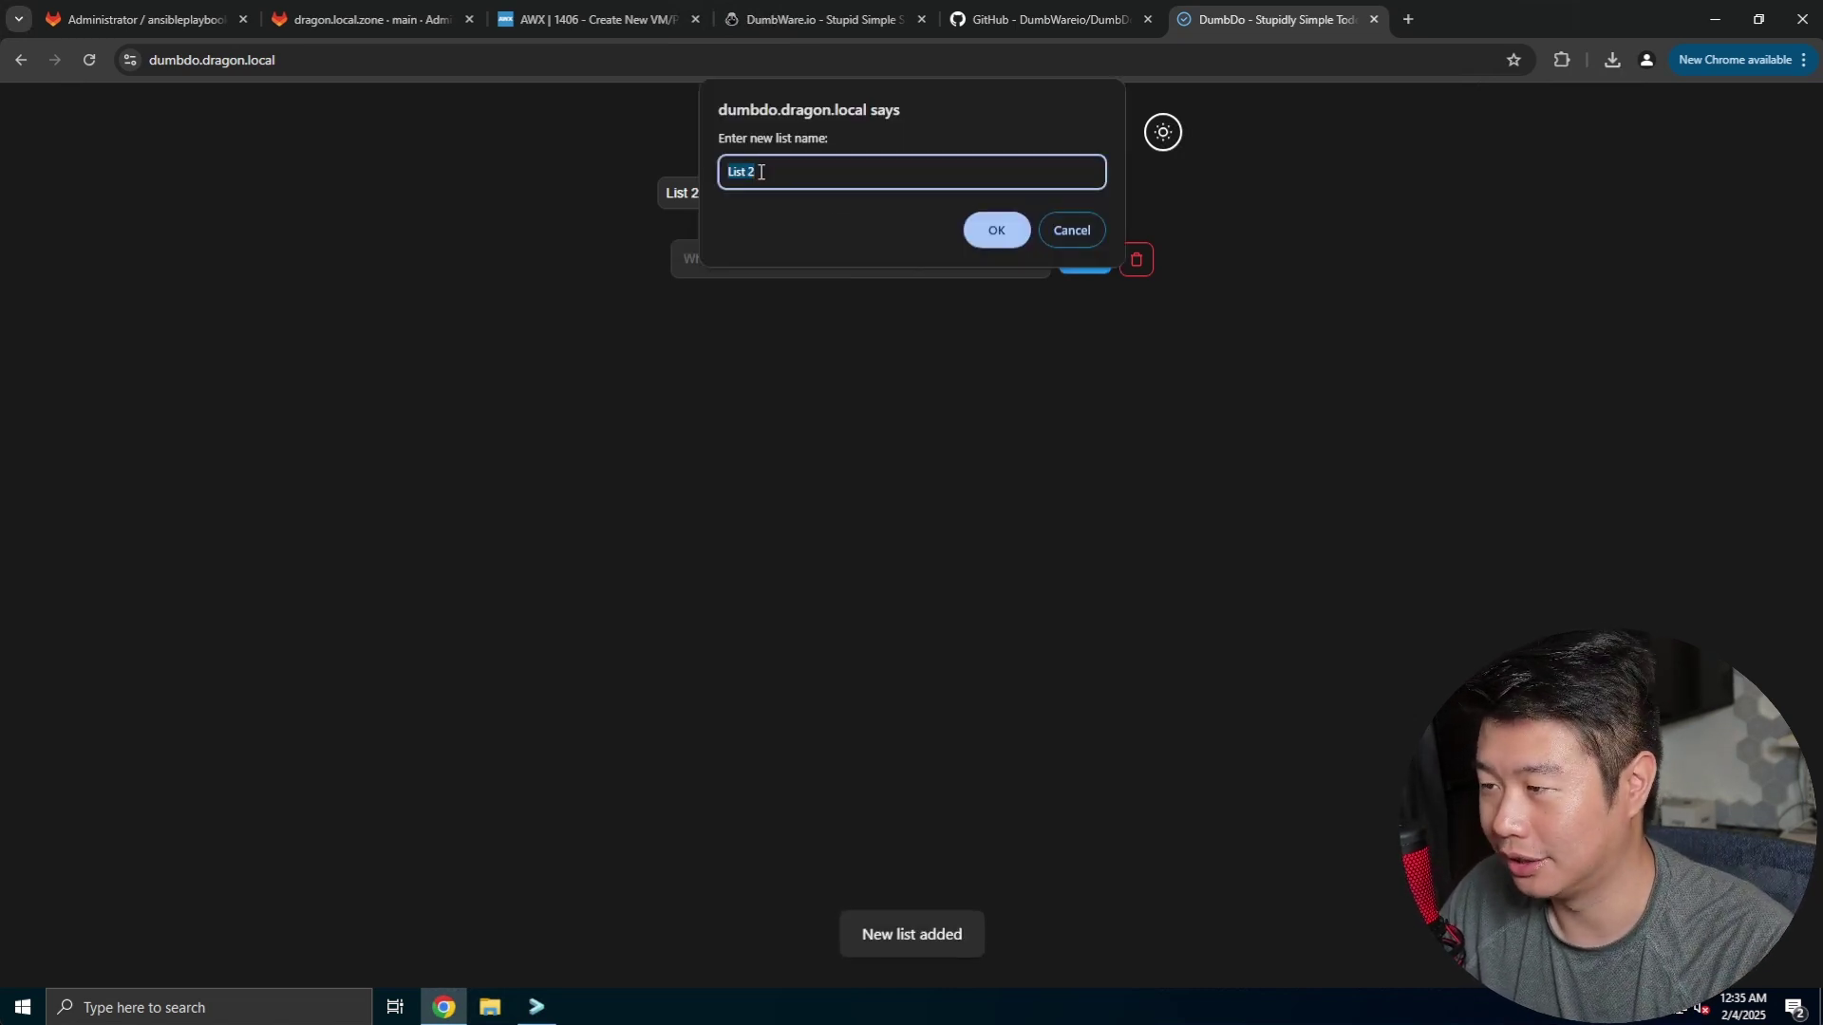
{"action": "type", "text": "gro"}
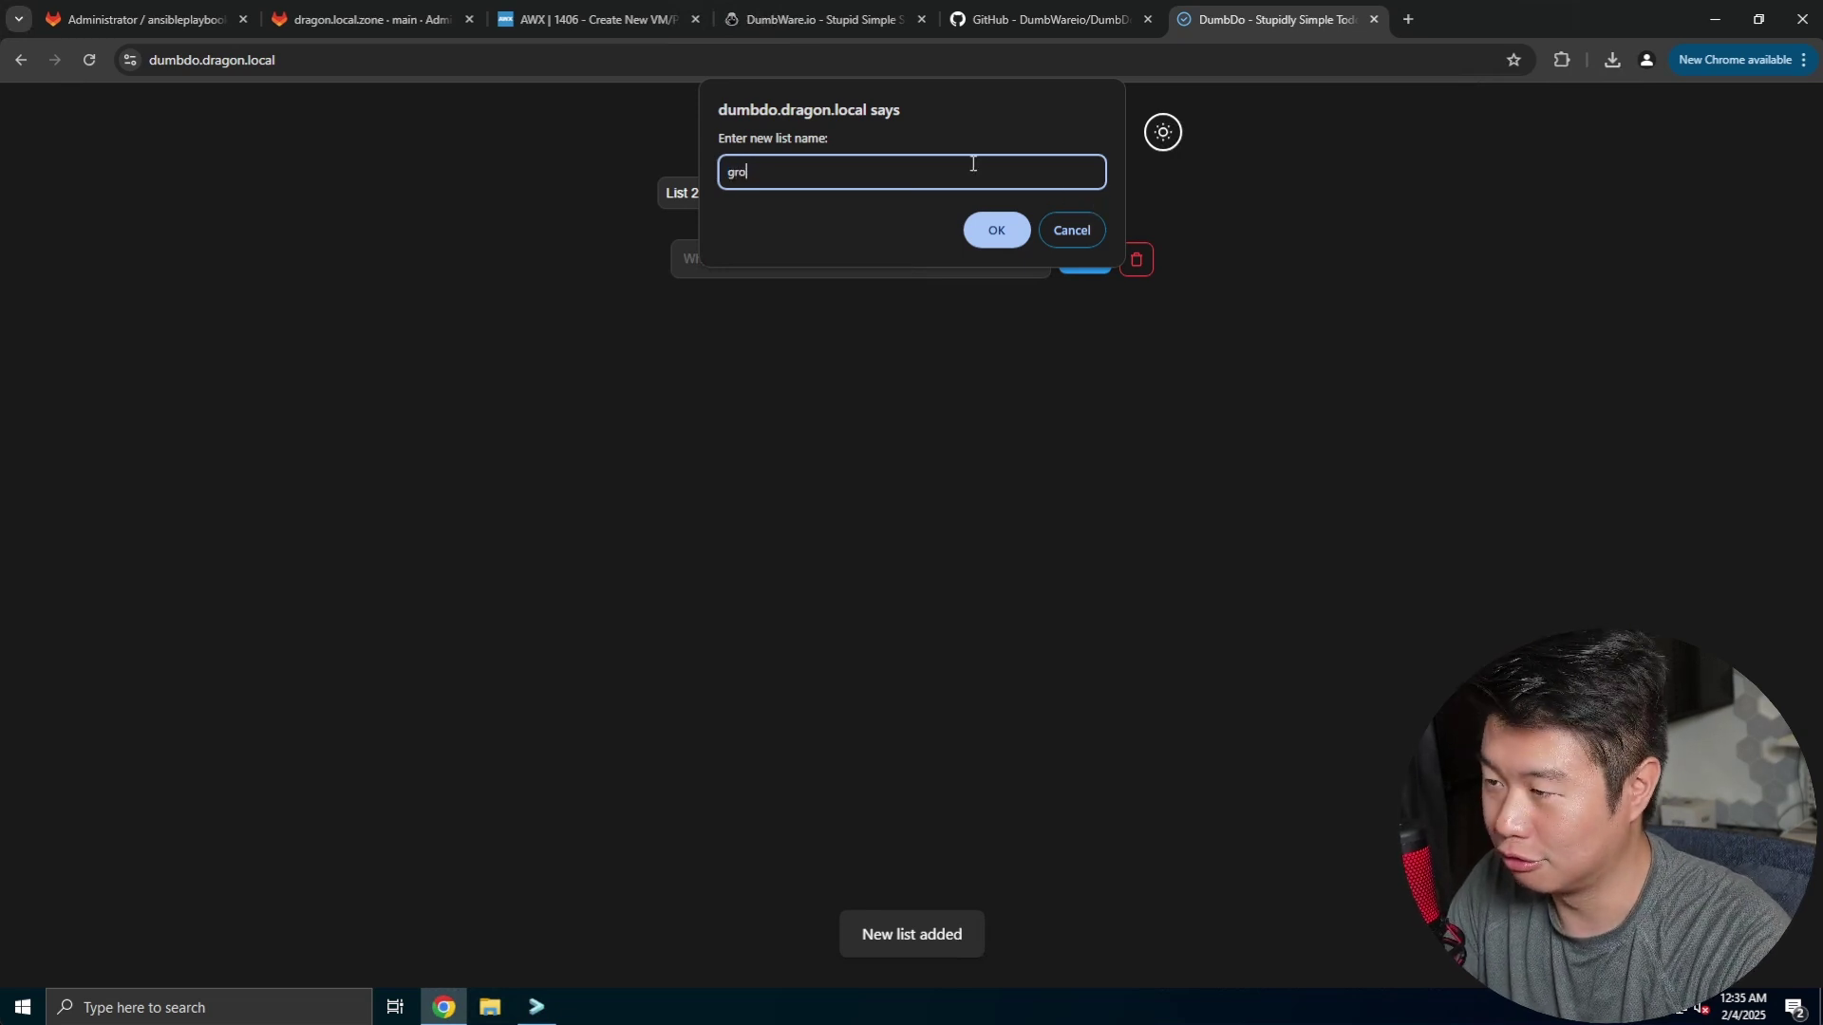
{"action": "type", "text": "cery items"}
{"action": "key", "text": "Return"}
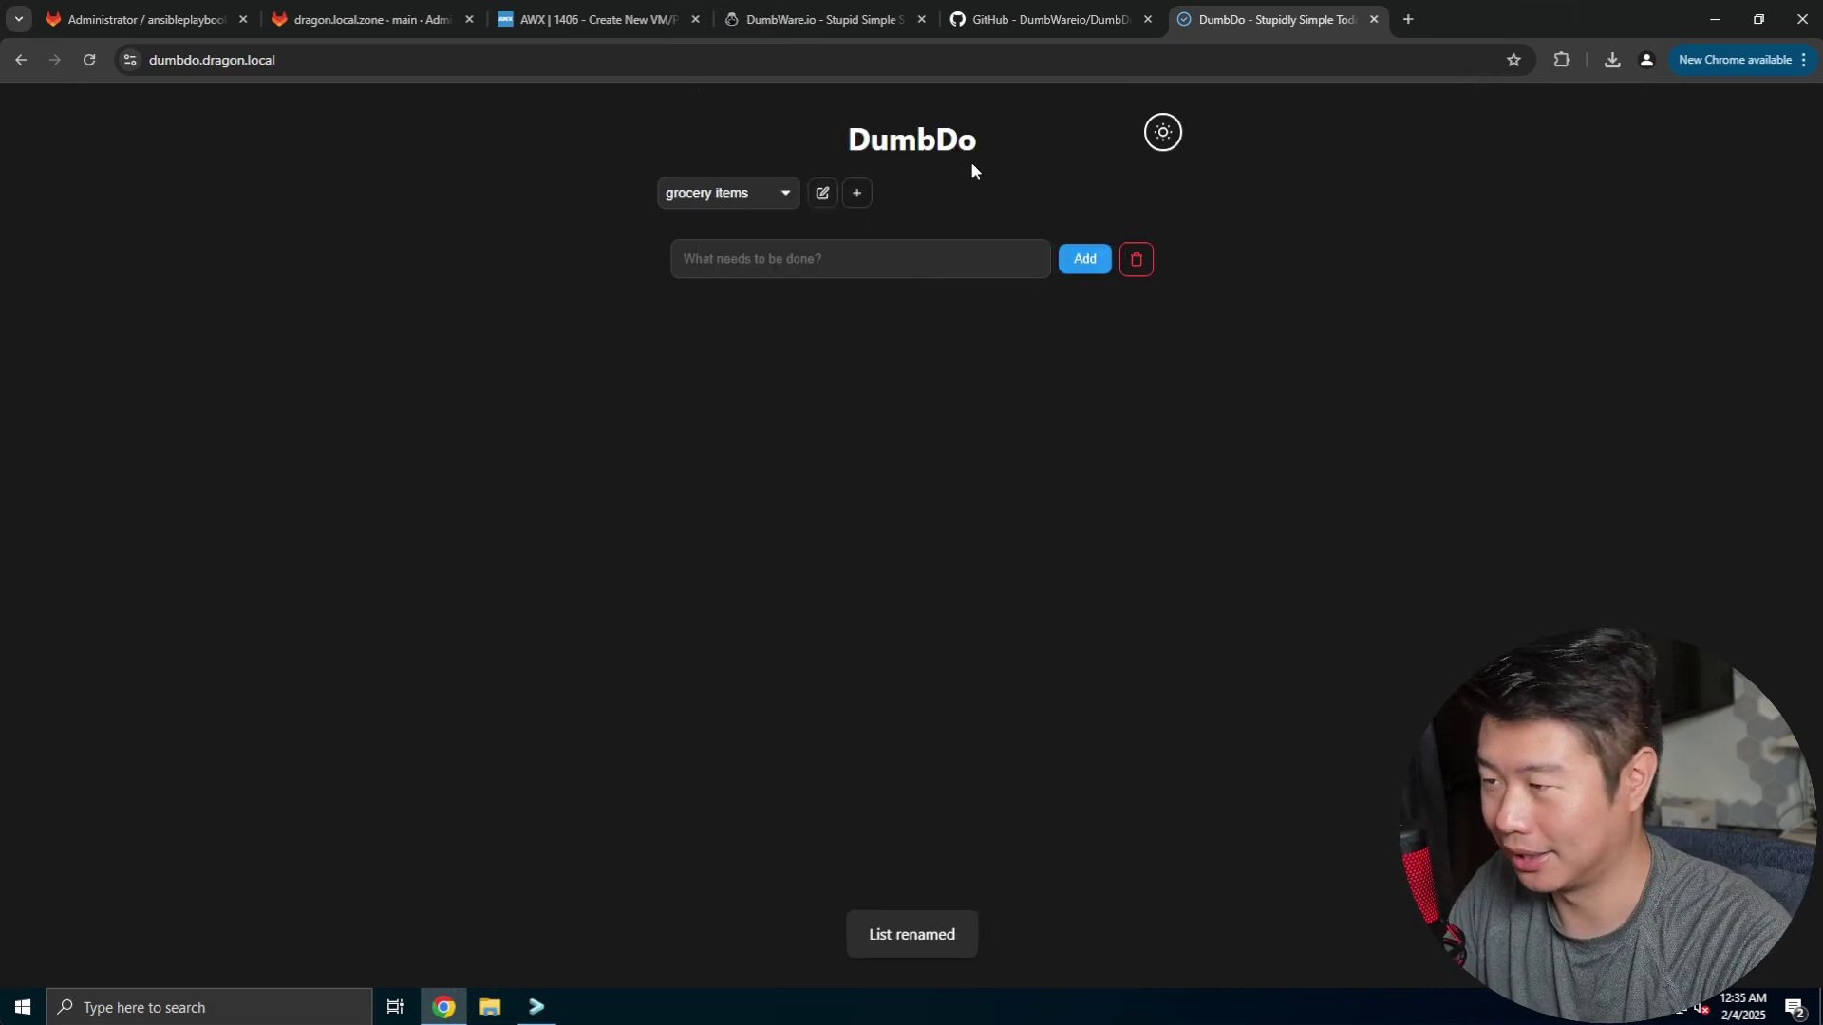
Step: Add the task "eggs" to the grocery items list and mark it as completed
{"action": "left_click", "coordinate": [922, 258]}
{"action": "type", "text": "eggs"}
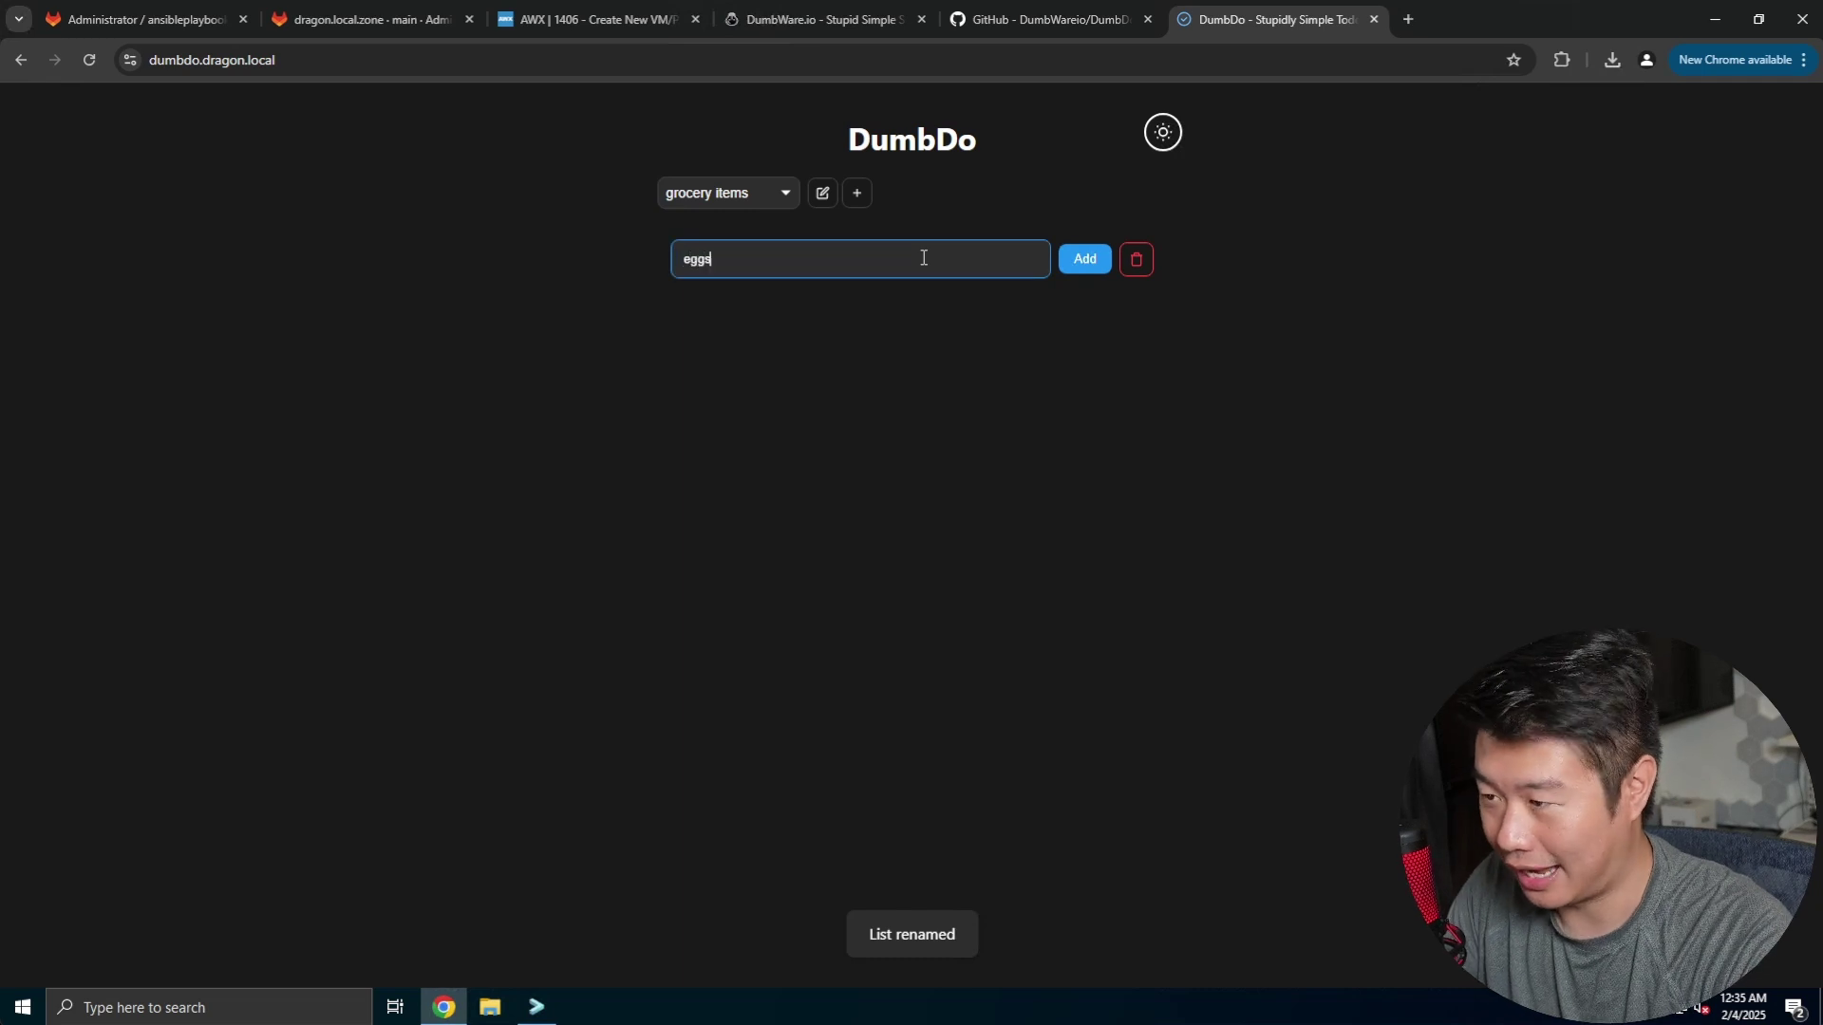
{"action": "key", "text": "Return"}
{"action": "left_click", "coordinate": [696, 347]}
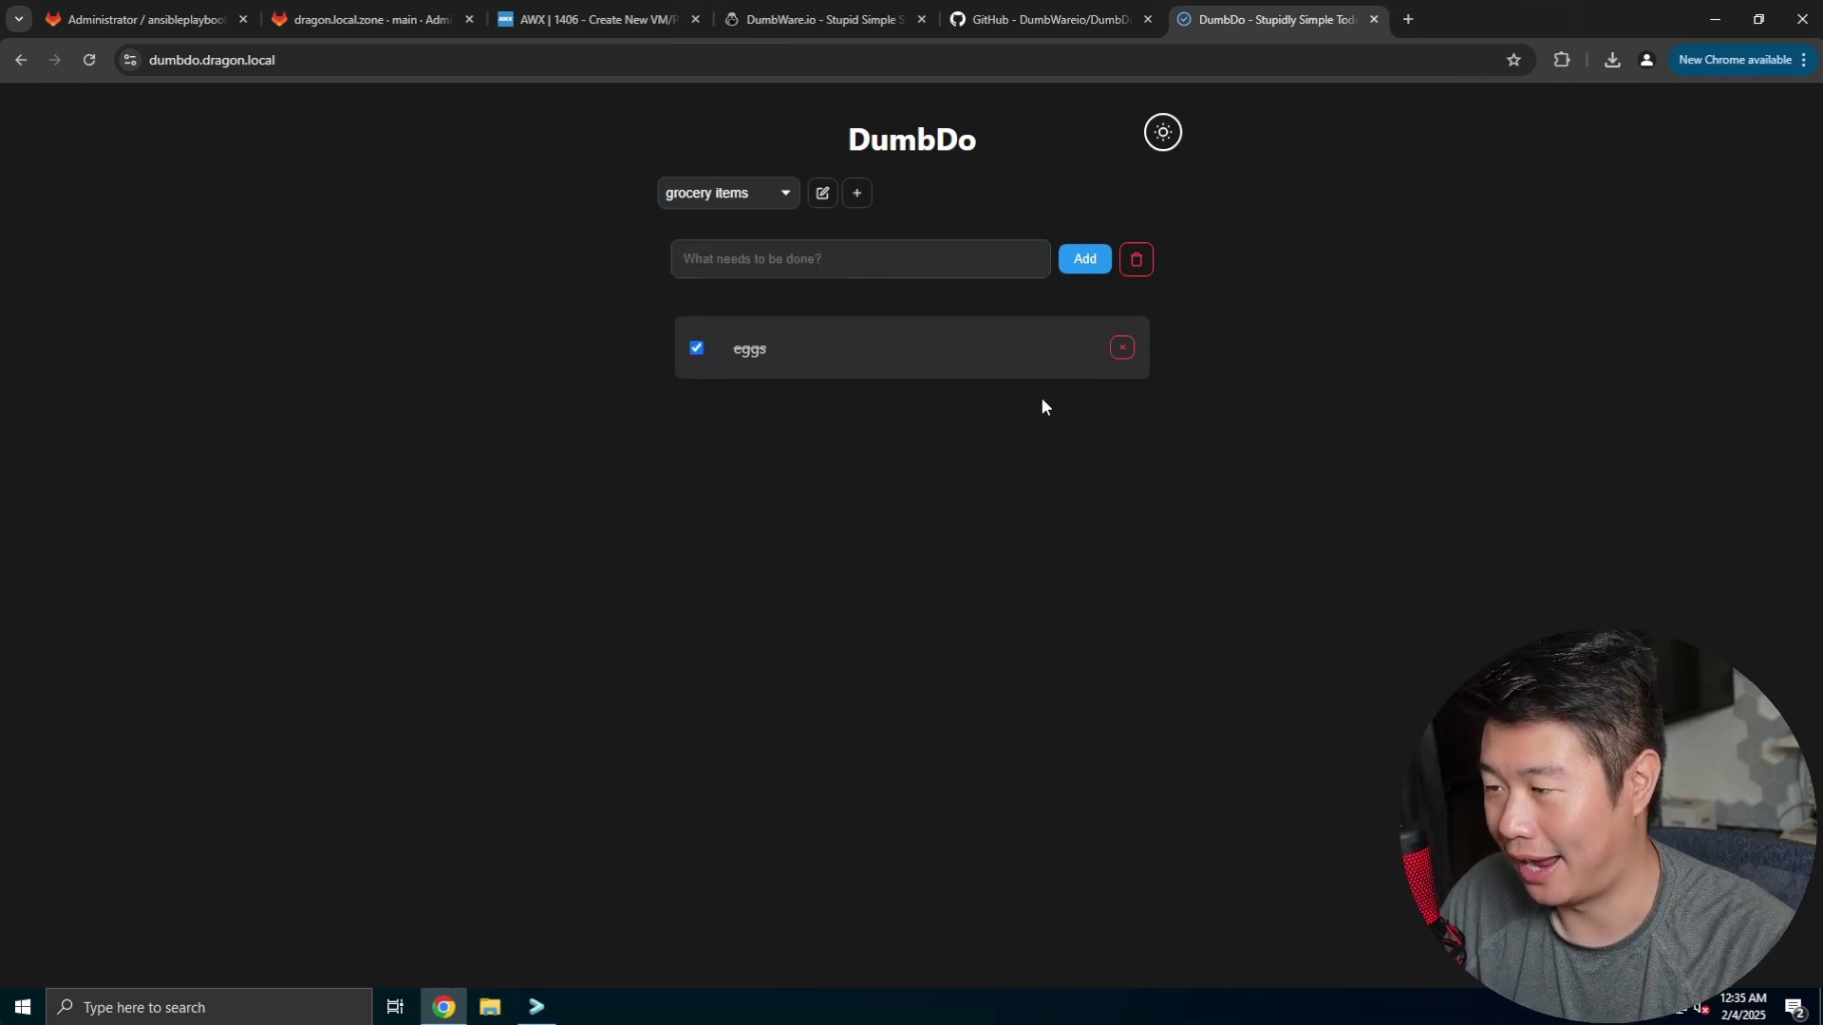
Step: In List 1, delete the "Upload Video on DumbDo" task and mark "Create Youtube Video on DumbDo" as completed
{"action": "left_click", "coordinate": [732, 200]}
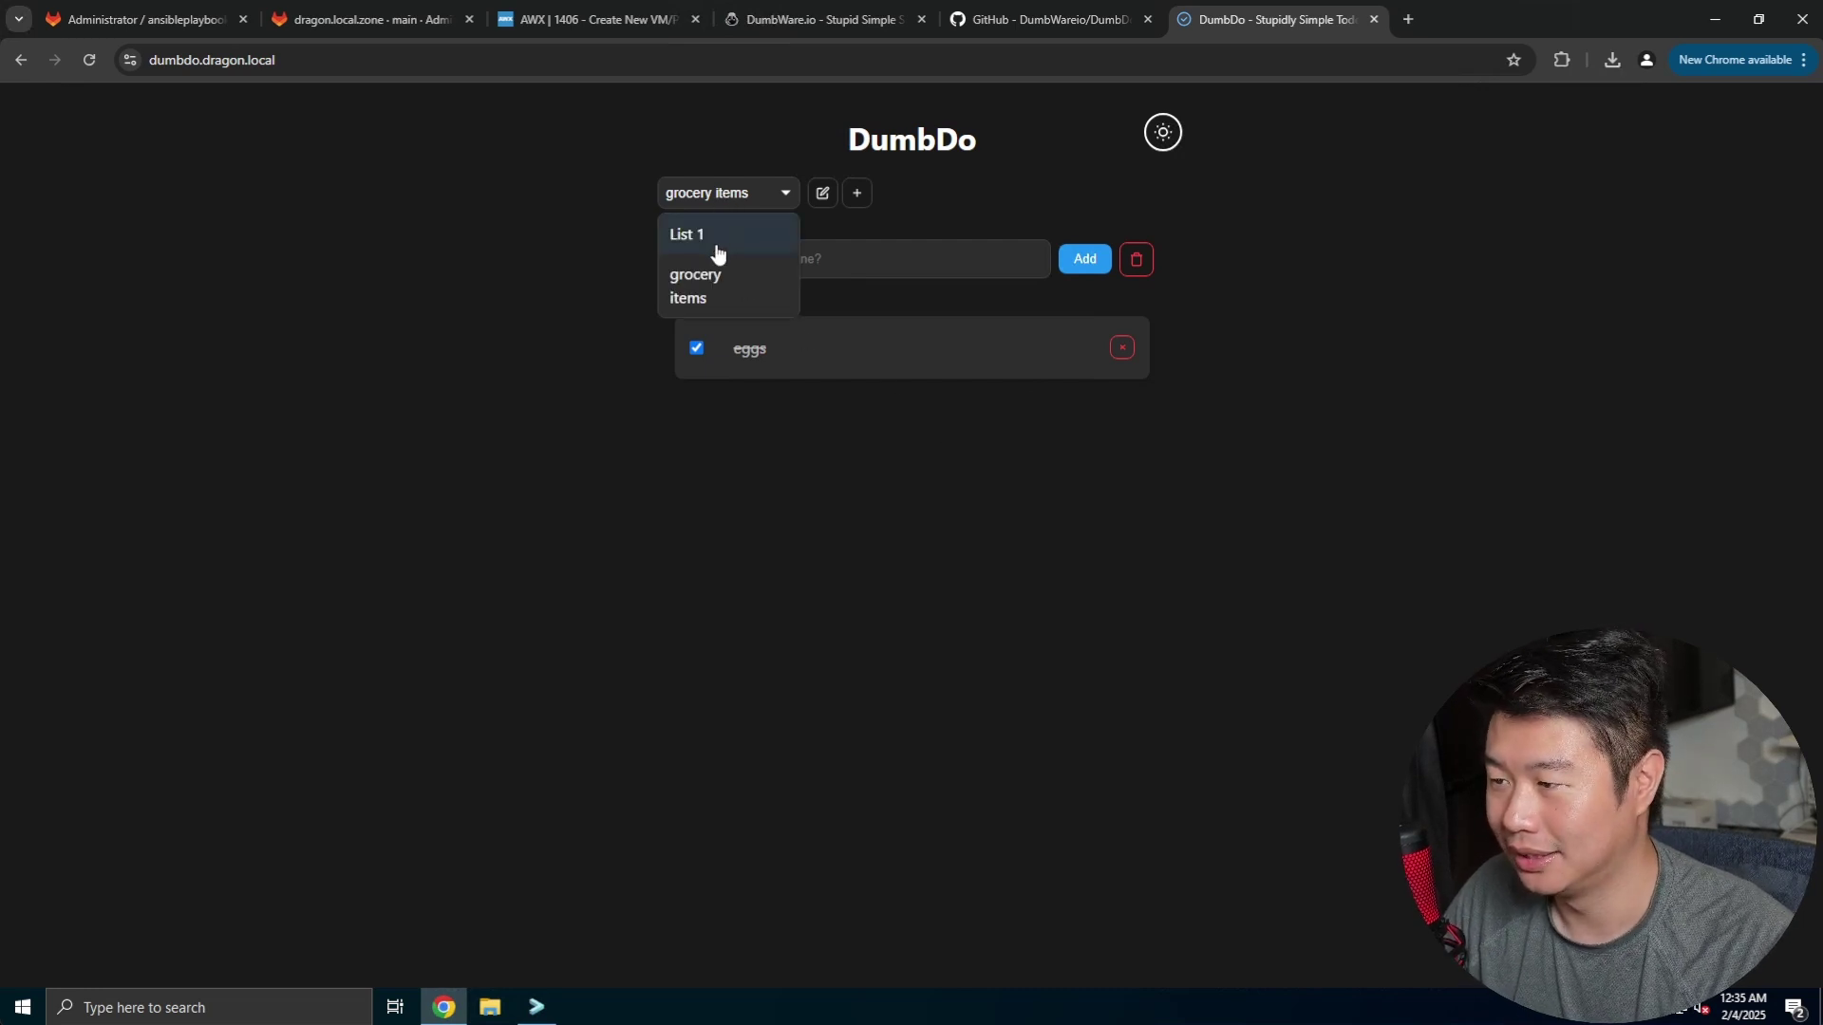
{"action": "left_click", "coordinate": [716, 237]}
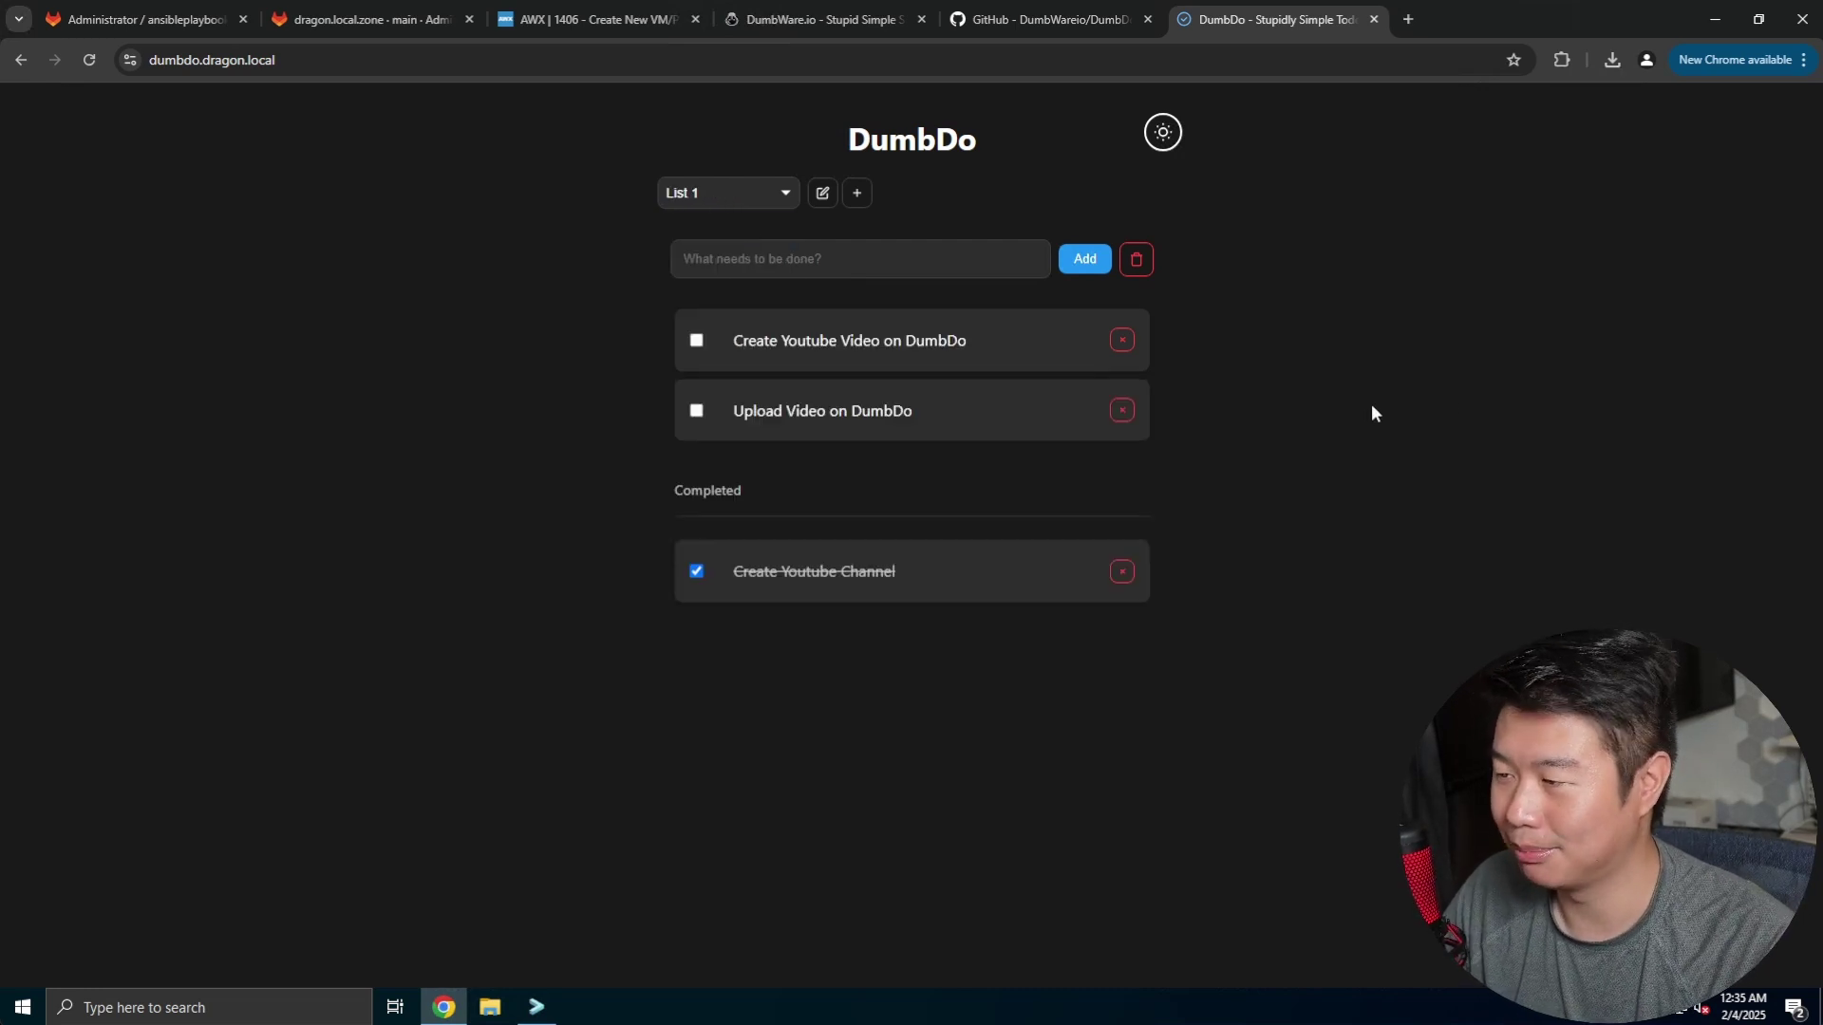
{"action": "left_click", "coordinate": [851, 271]}
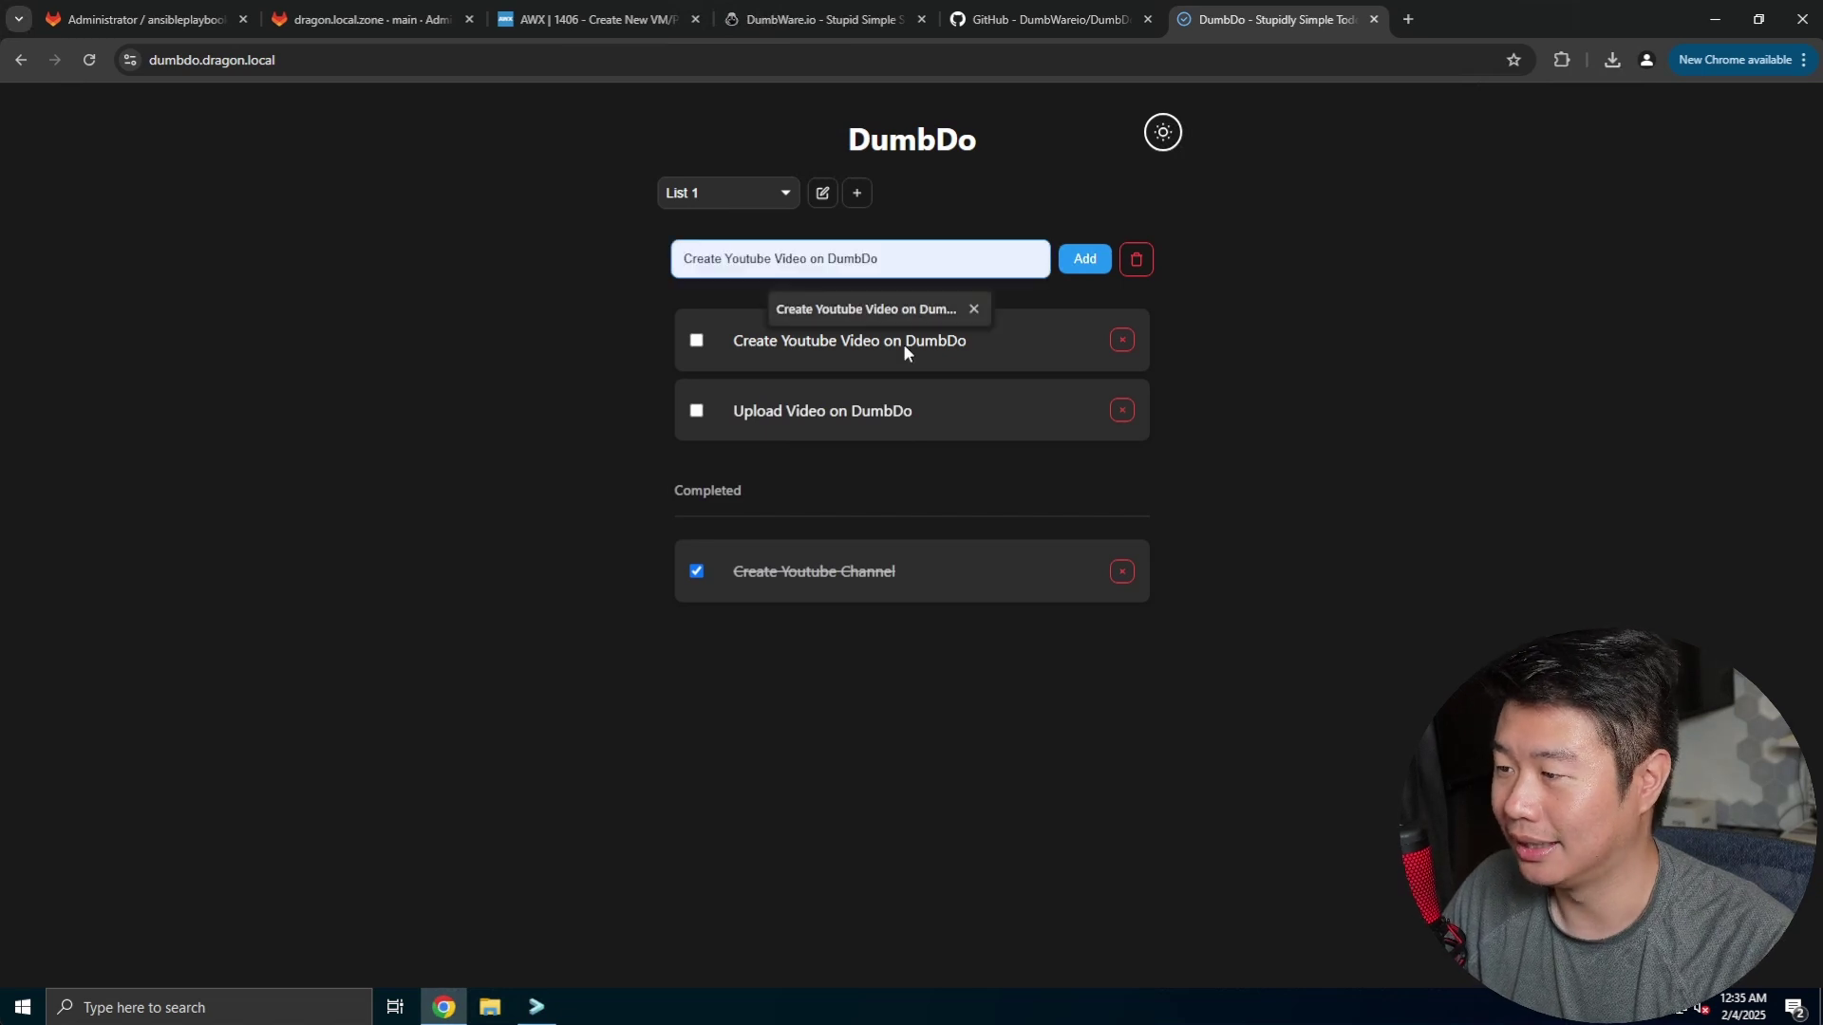
{"action": "left_click", "coordinate": [1236, 391]}
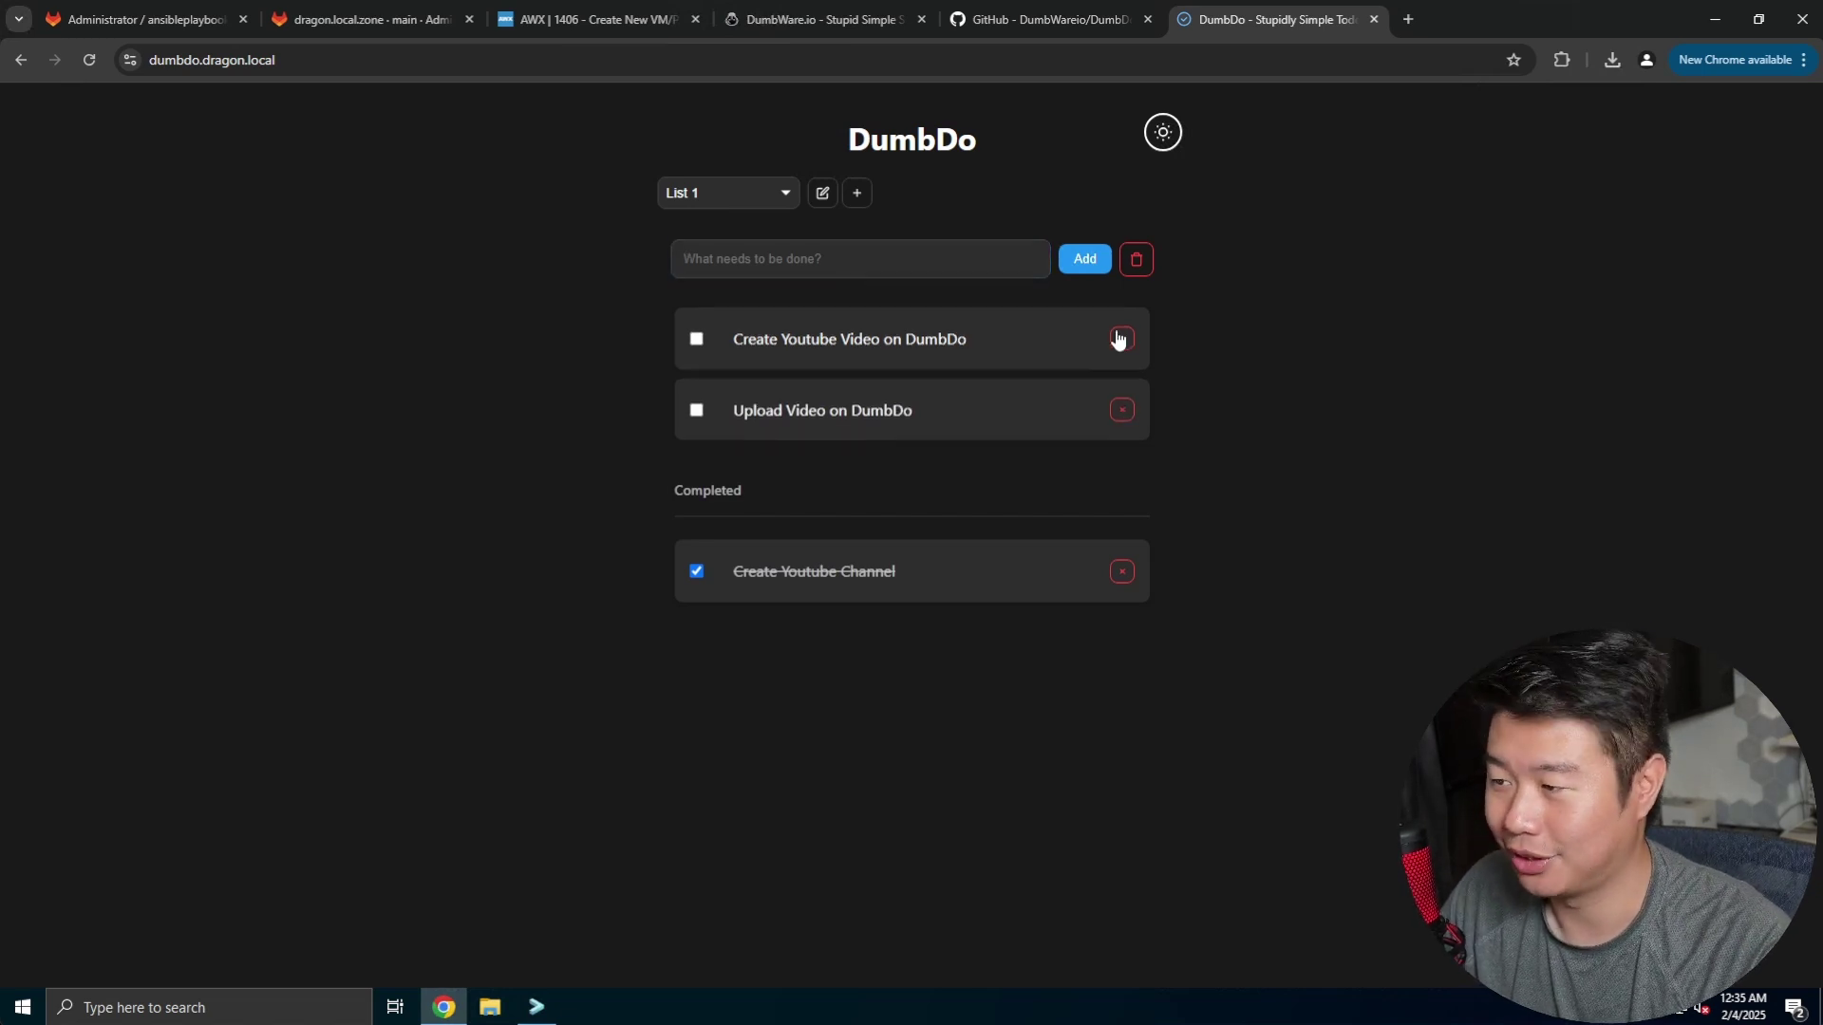
{"action": "left_click", "coordinate": [1123, 409]}
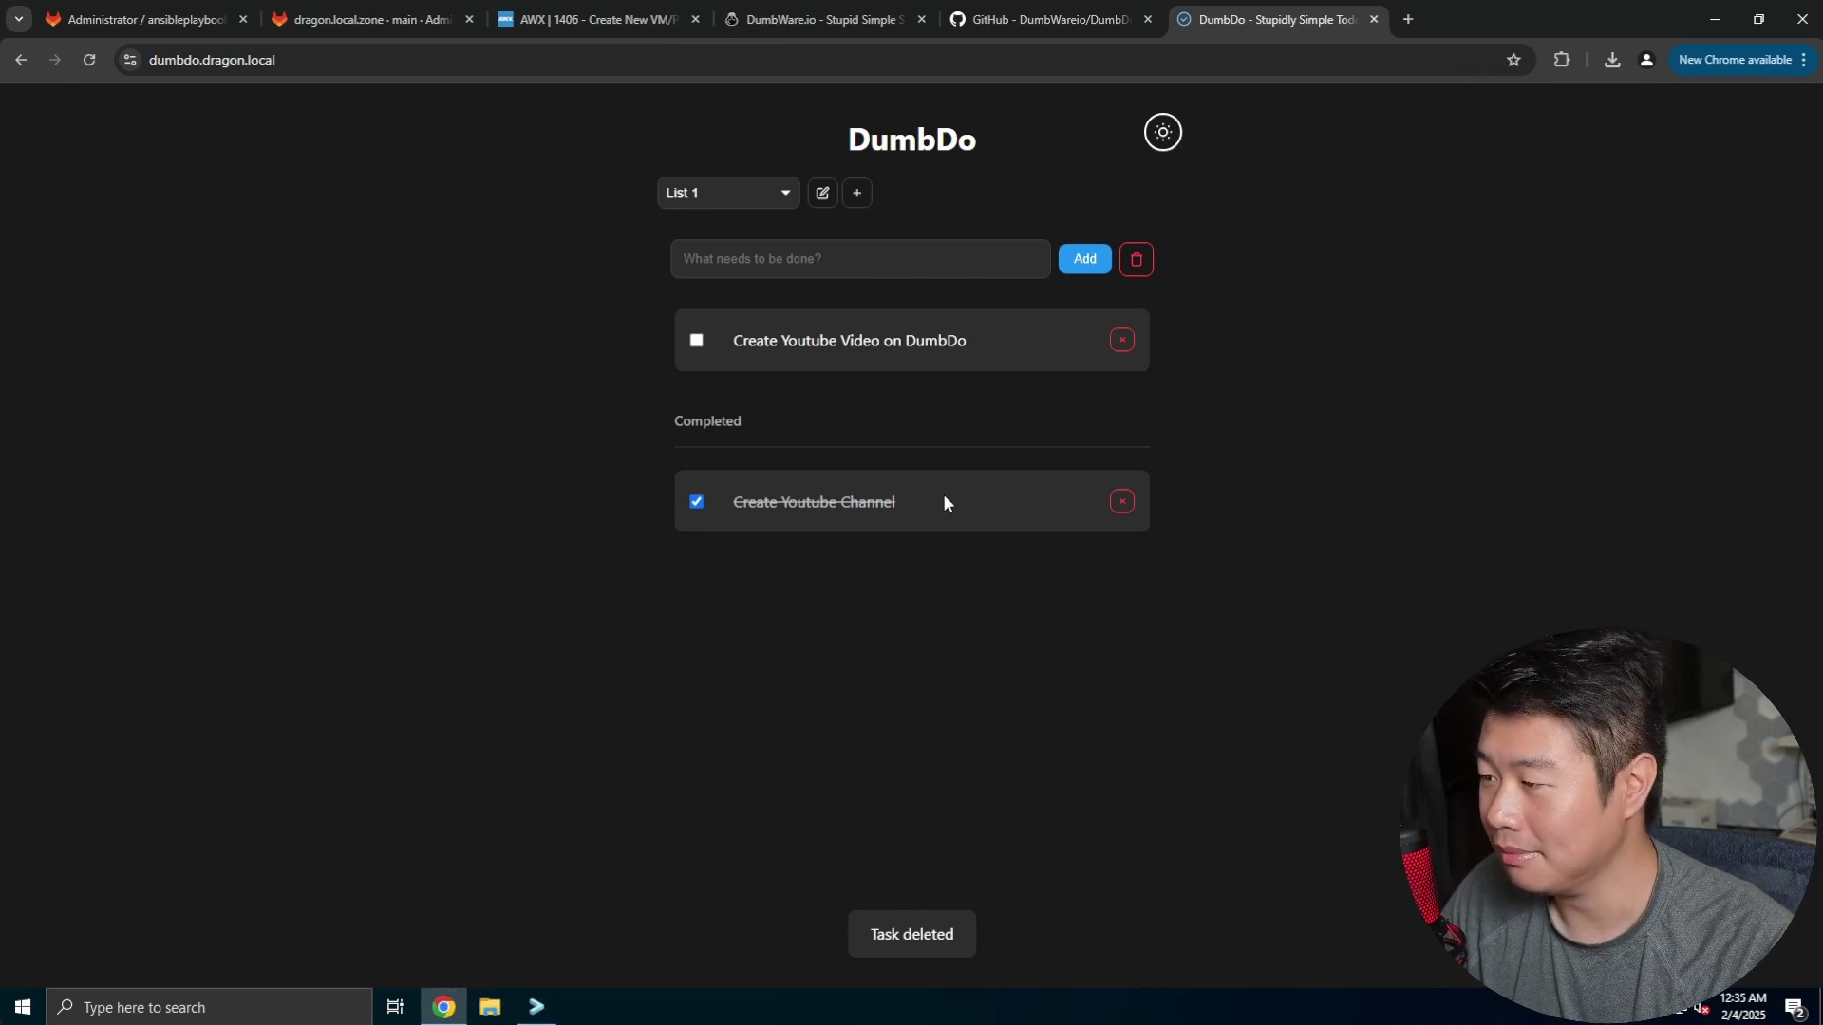
{"action": "left_click", "coordinate": [696, 340]}
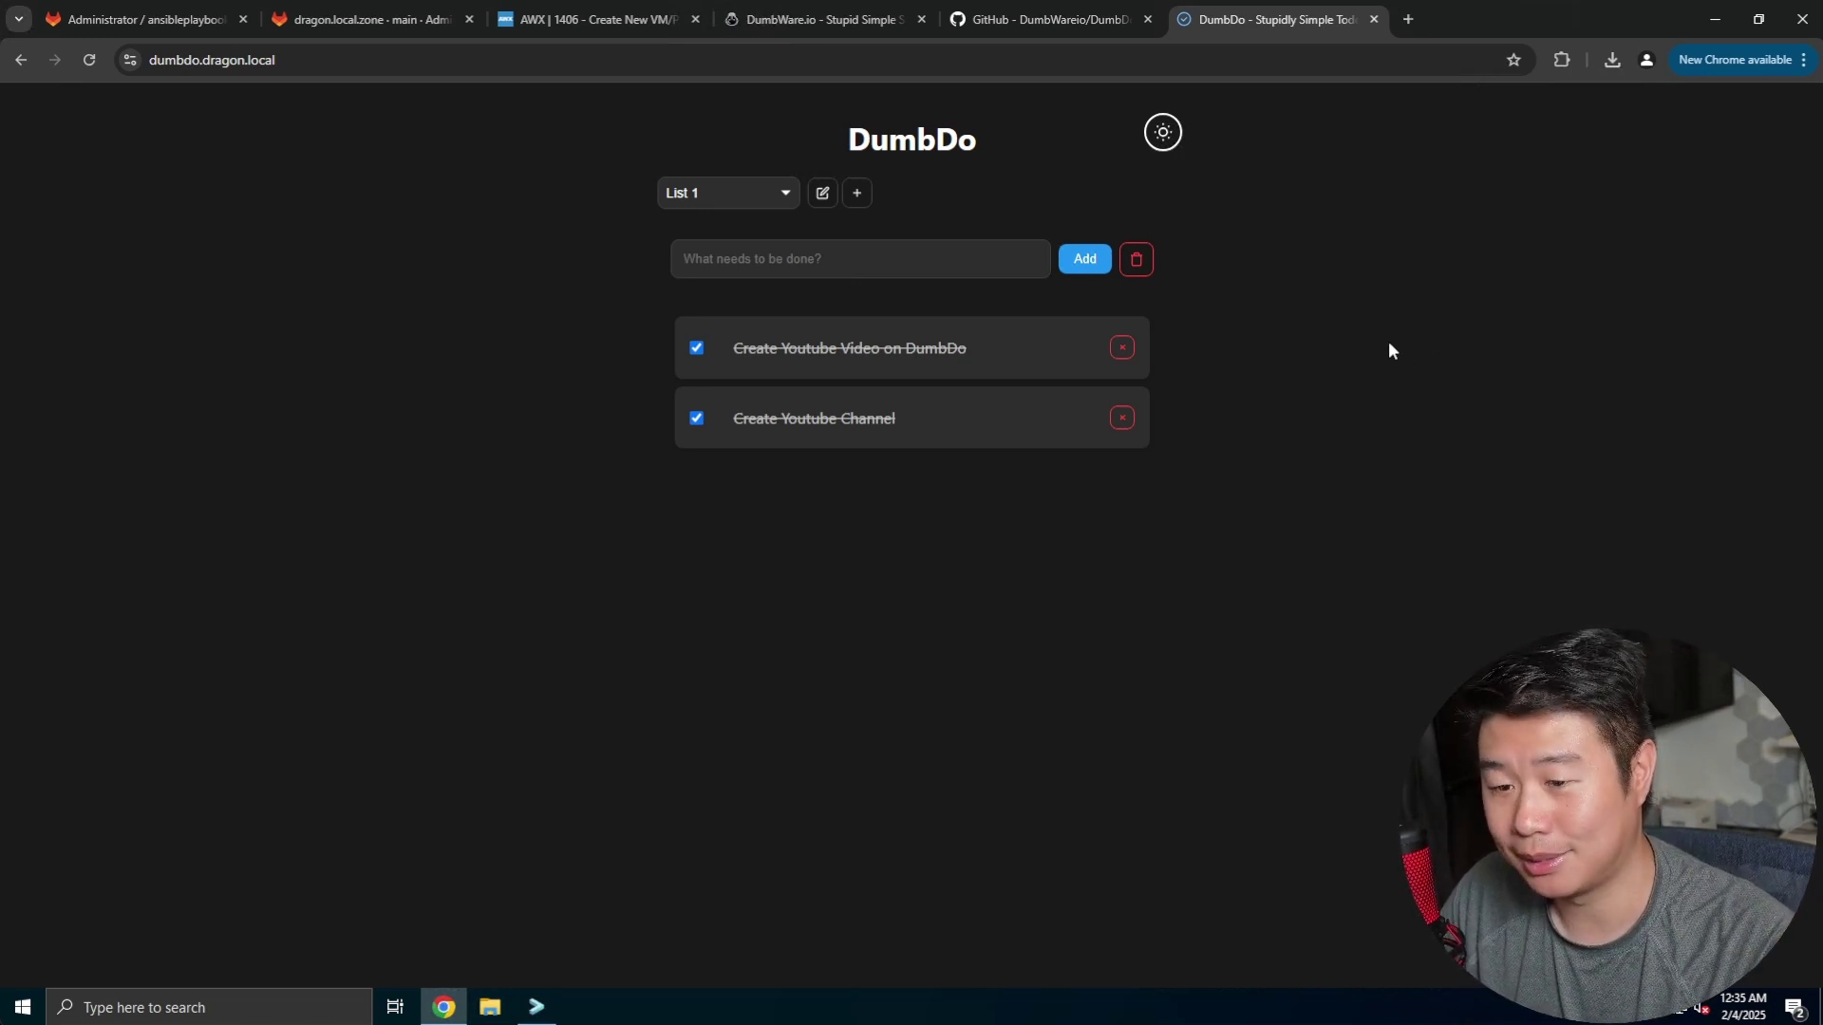
Step: Copy the docker run command from the Using Docker section of the DumbDo GitHub README
{"action": "left_click", "coordinate": [1044, 19]}
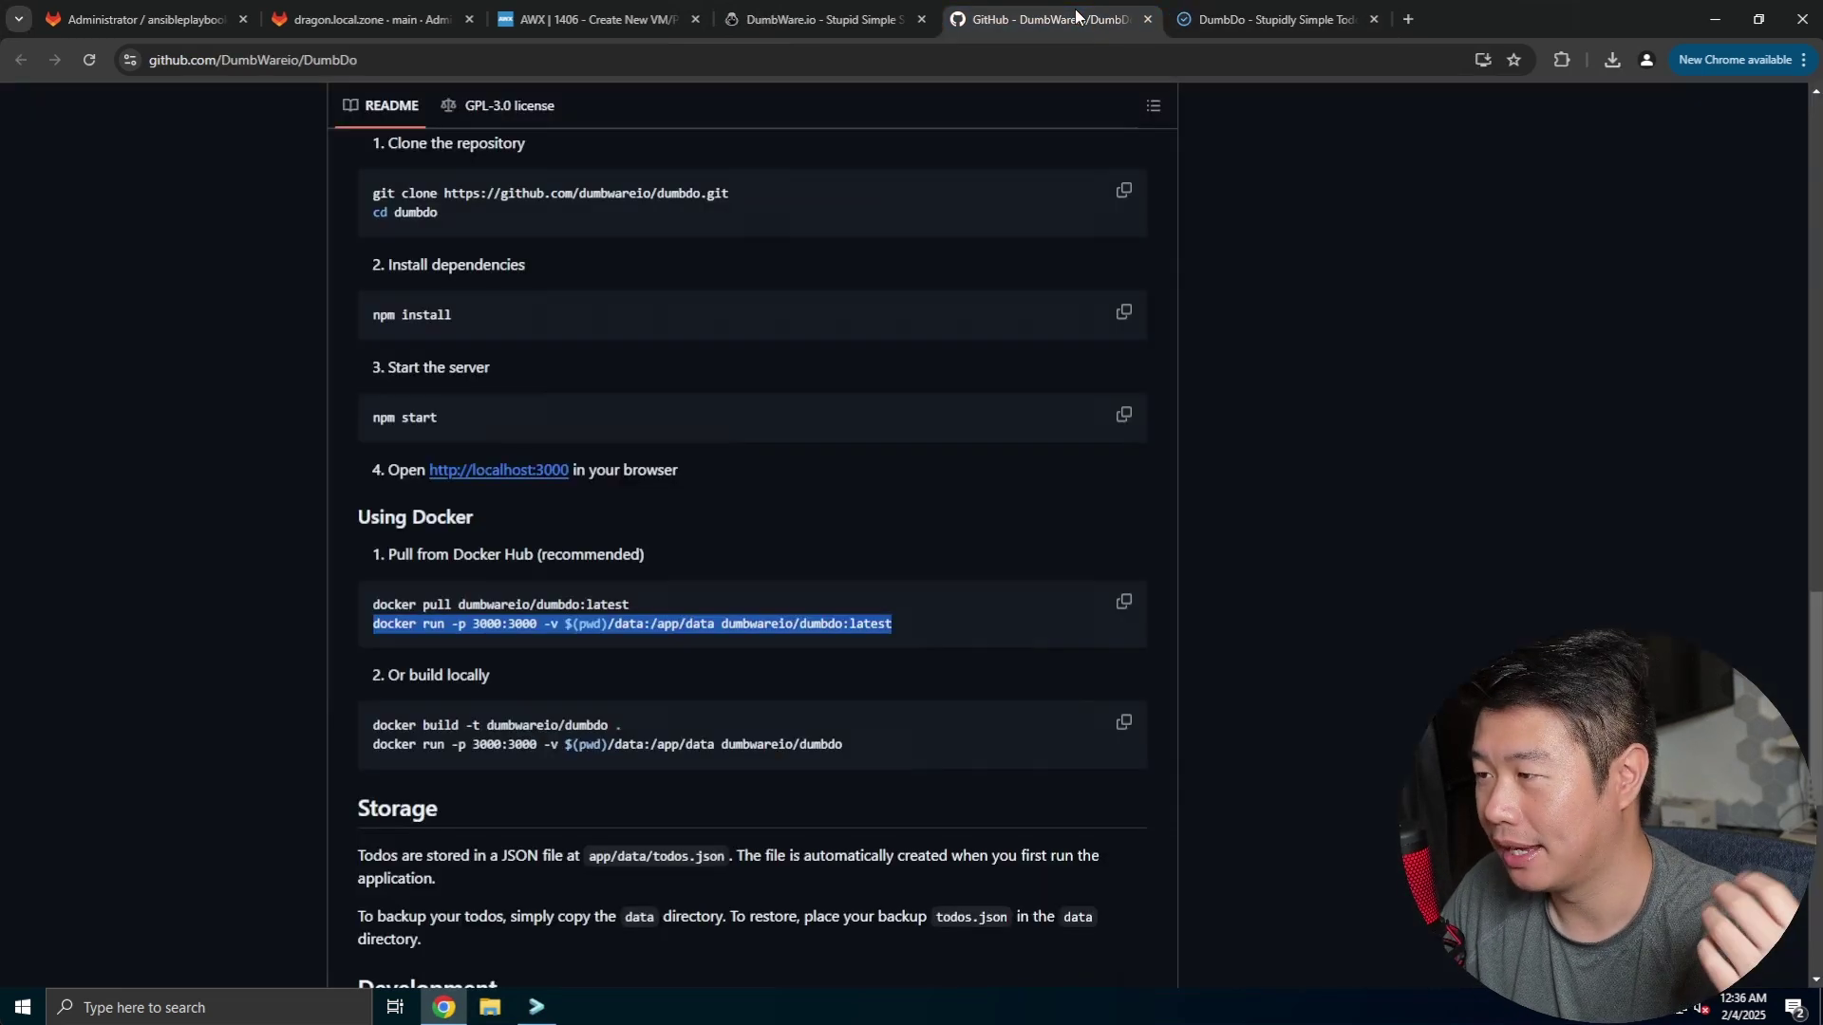
{"action": "scroll", "coordinate": [1178, 328], "scroll_direction": "up", "scroll_amount": 15}
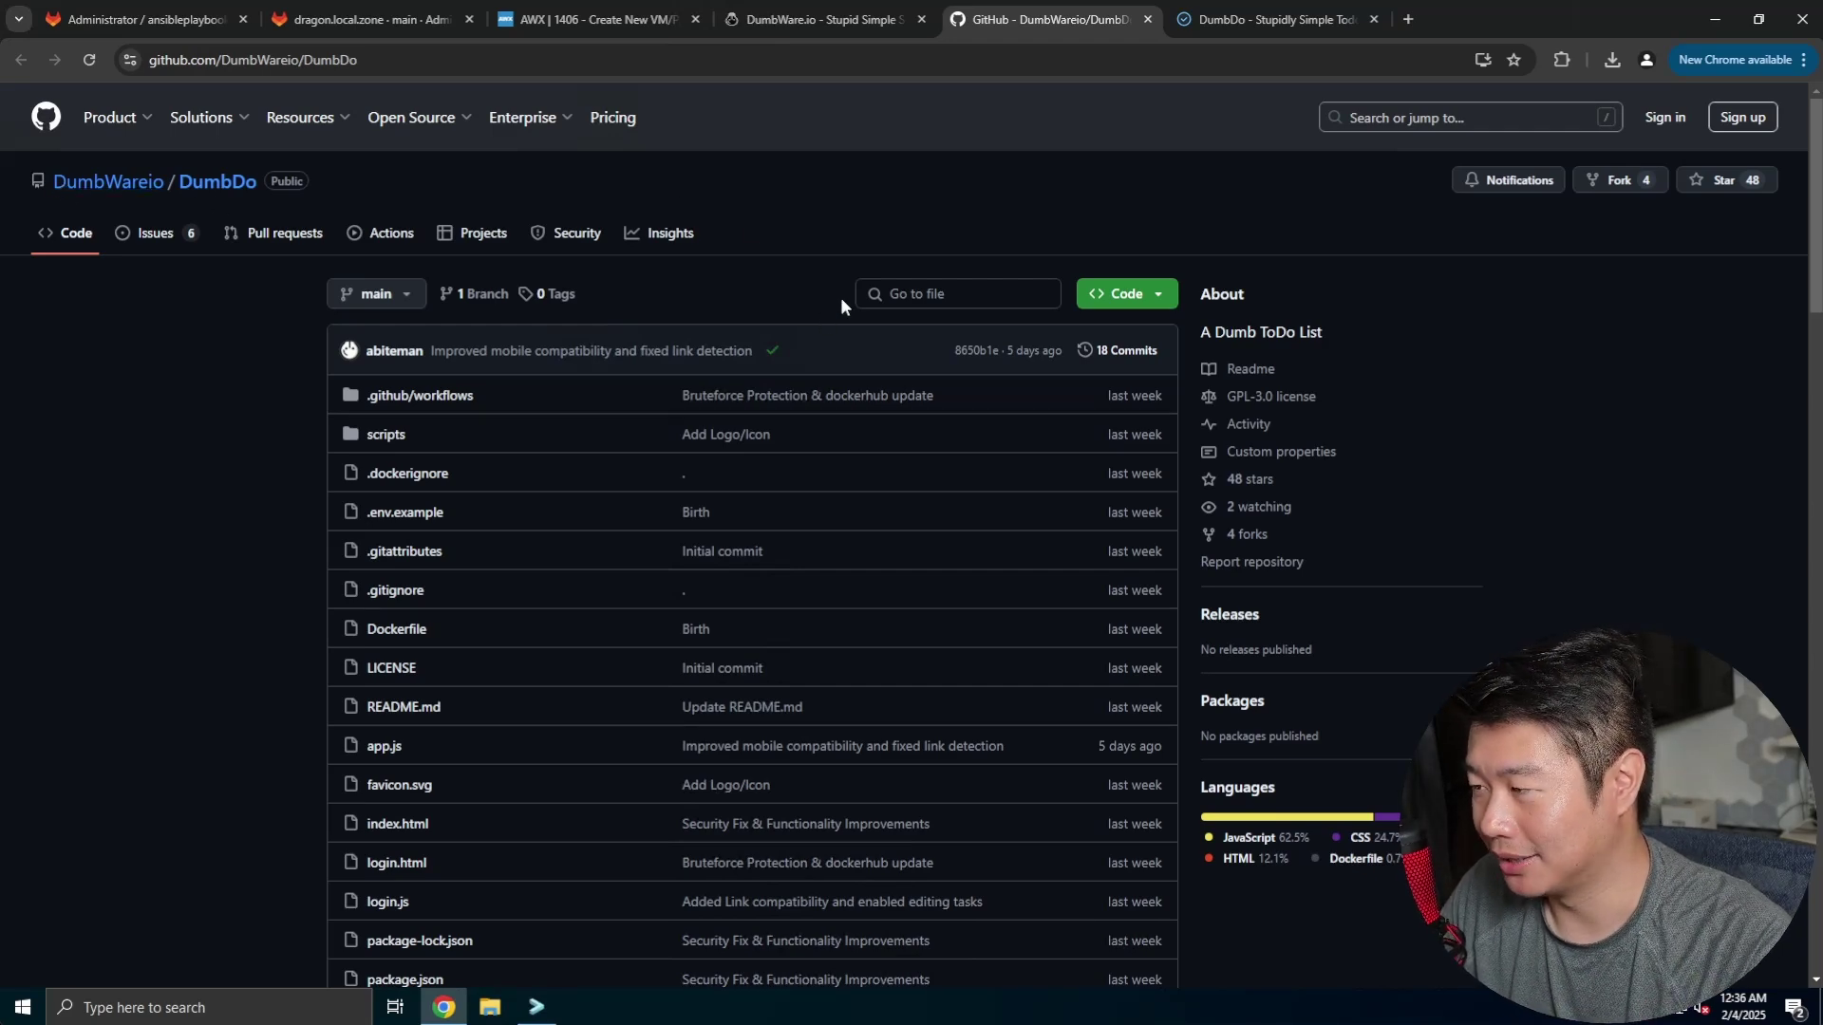
{"action": "scroll", "coordinate": [840, 298], "scroll_direction": "down", "scroll_amount": 20}
{"action": "scroll", "coordinate": [841, 301], "scroll_direction": "down", "scroll_amount": 5}
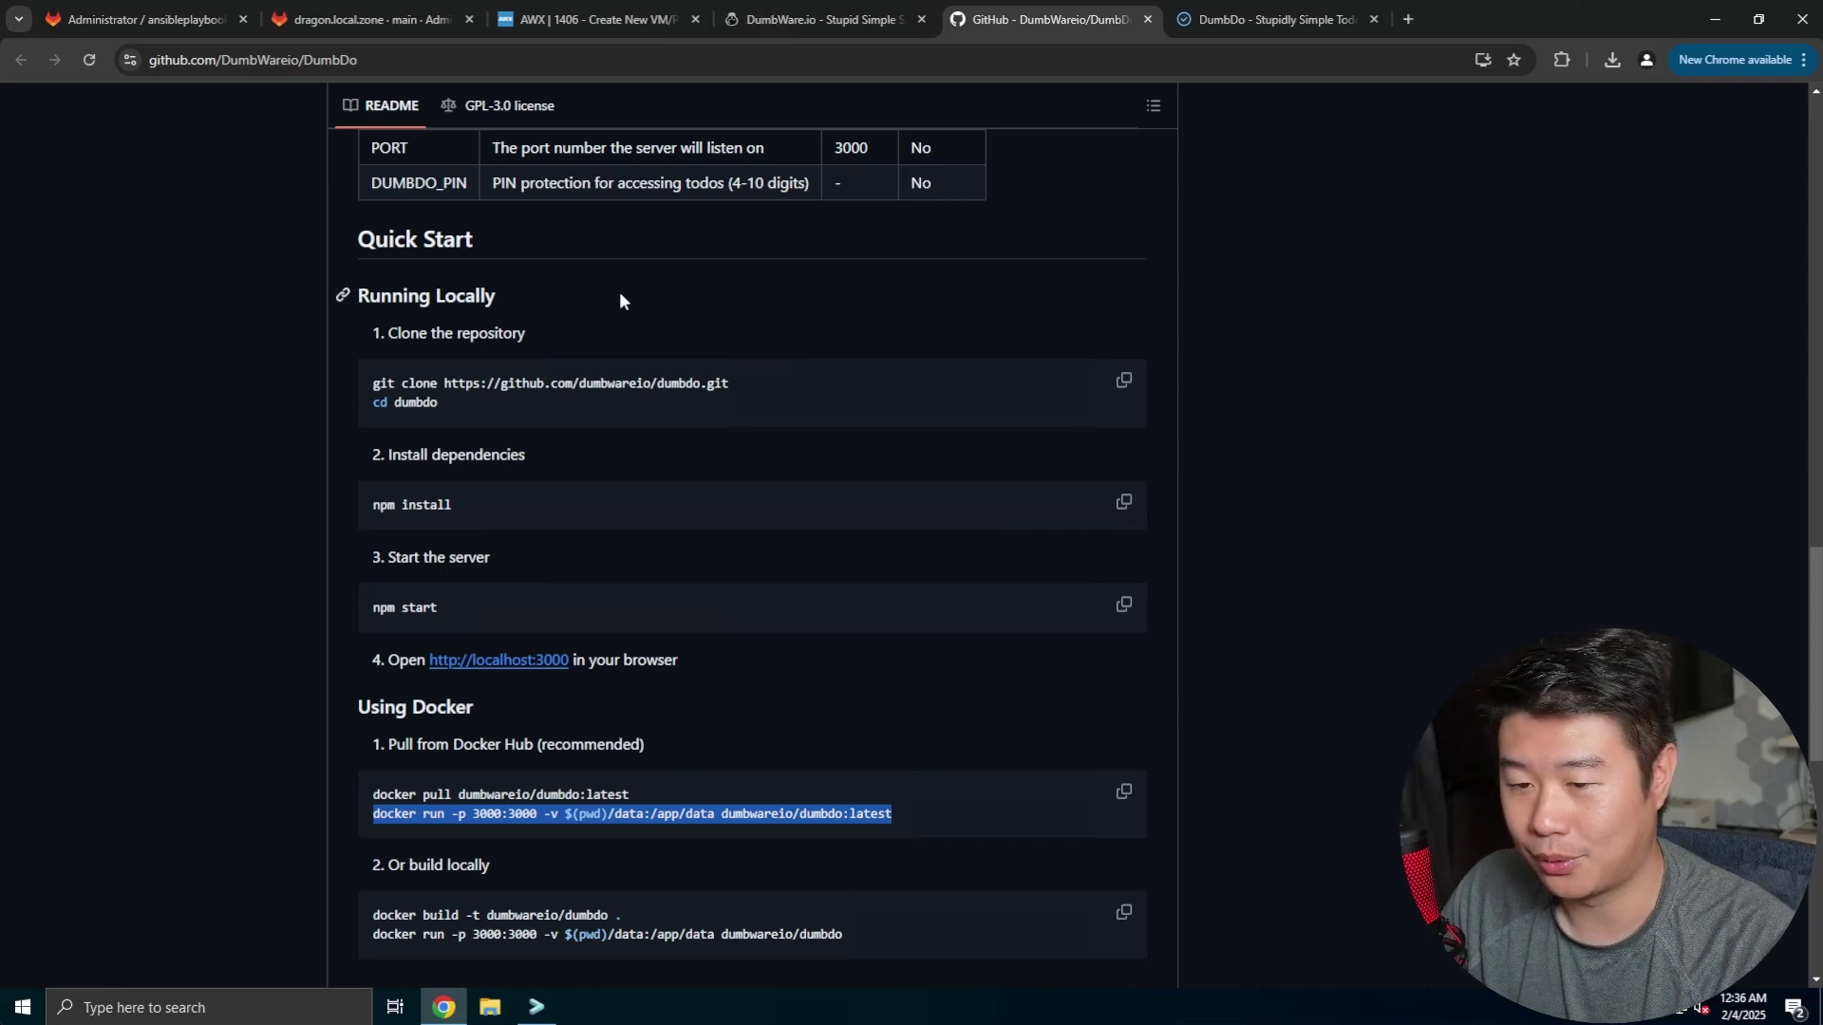
{"action": "scroll", "coordinate": [771, 809], "scroll_direction": "down", "scroll_amount": 3}
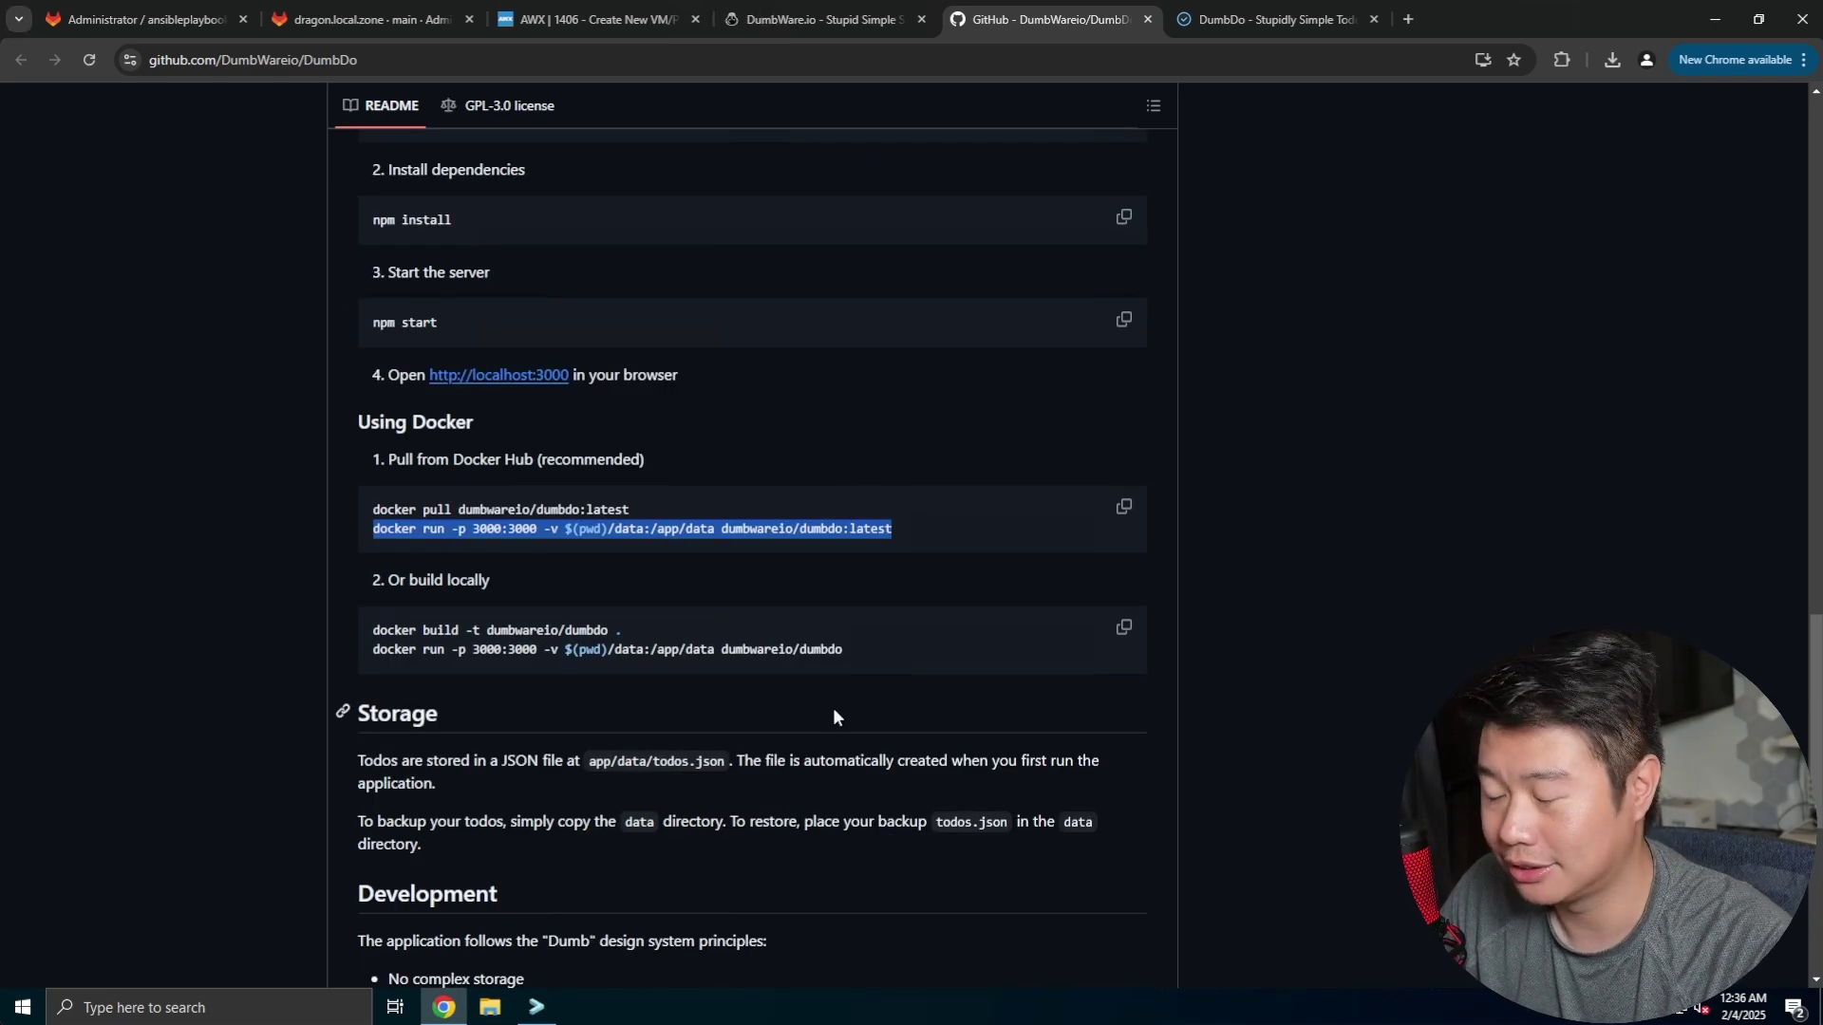
{"action": "left_click_drag", "start_coordinate": [927, 522], "coordinate": [328, 530]}
{"action": "right_click", "coordinate": [433, 529]}
{"action": "left_click", "coordinate": [486, 560]}
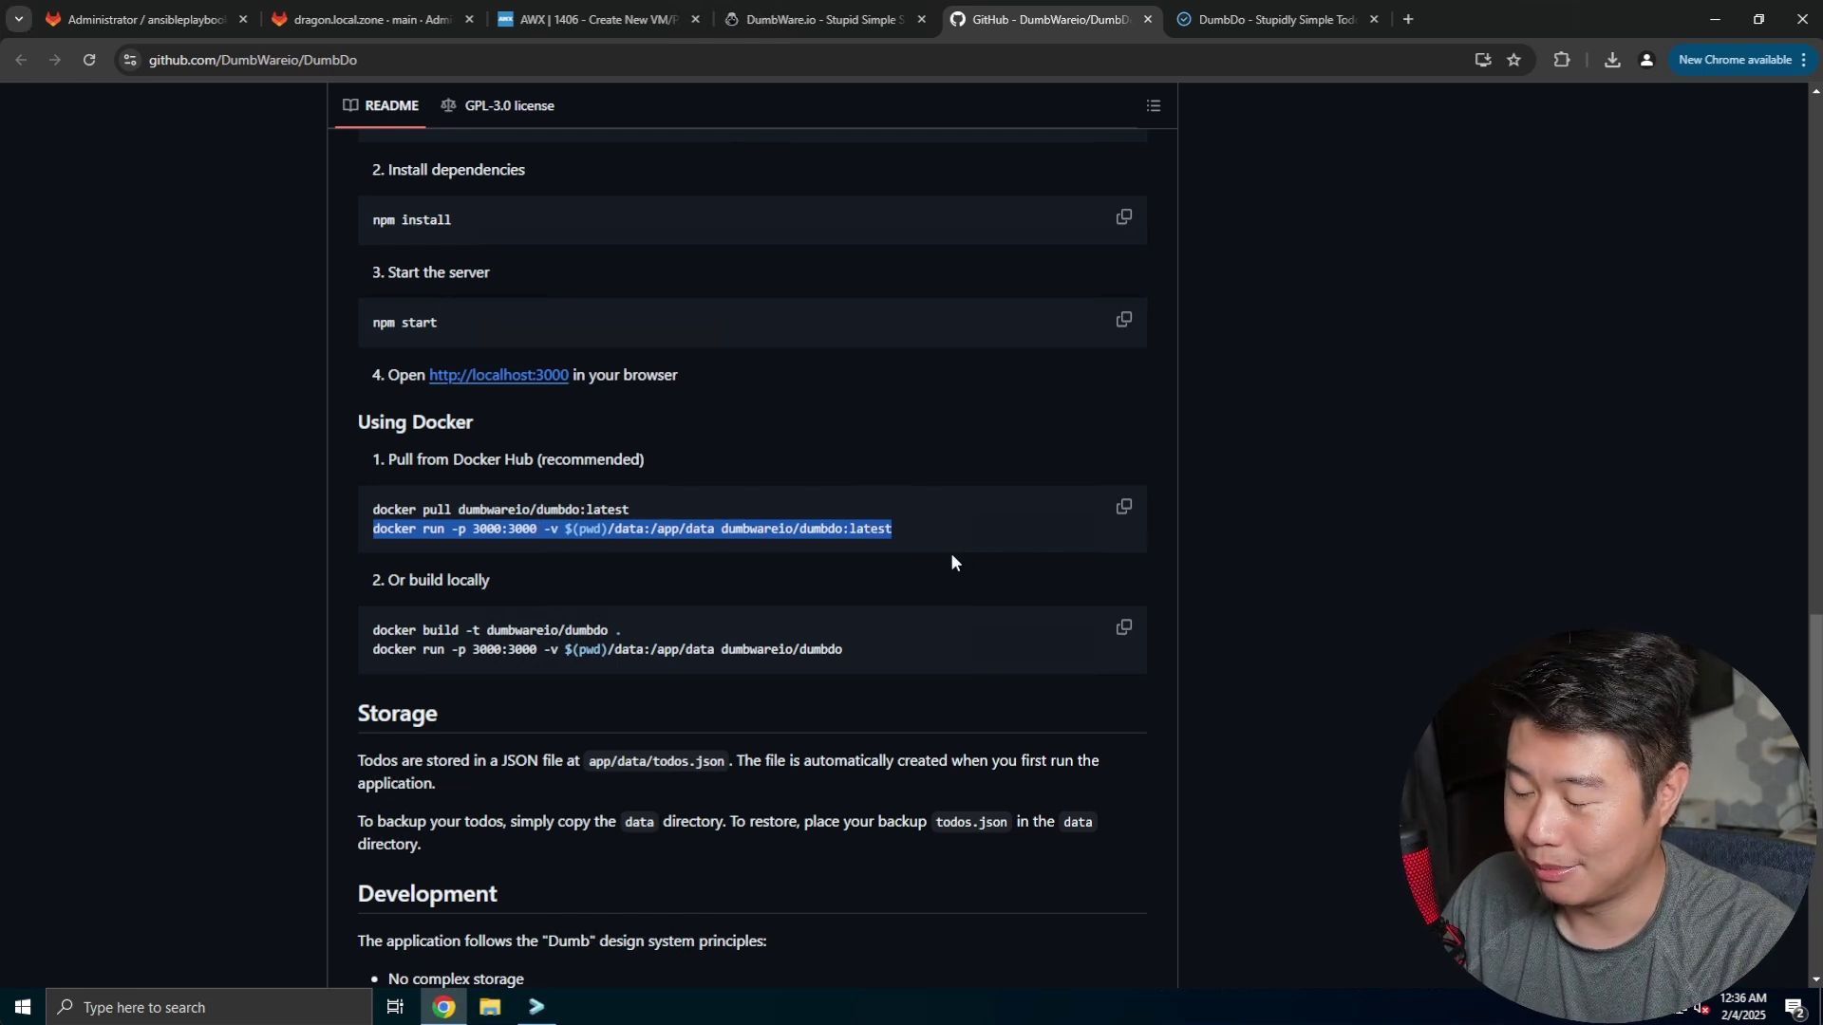
Step: In the terminal, create start_docker.sh with vi, containing a #!/bin/bash line, a blank line and the copied docker run command
{"action": "left_click", "coordinate": [538, 1010]}
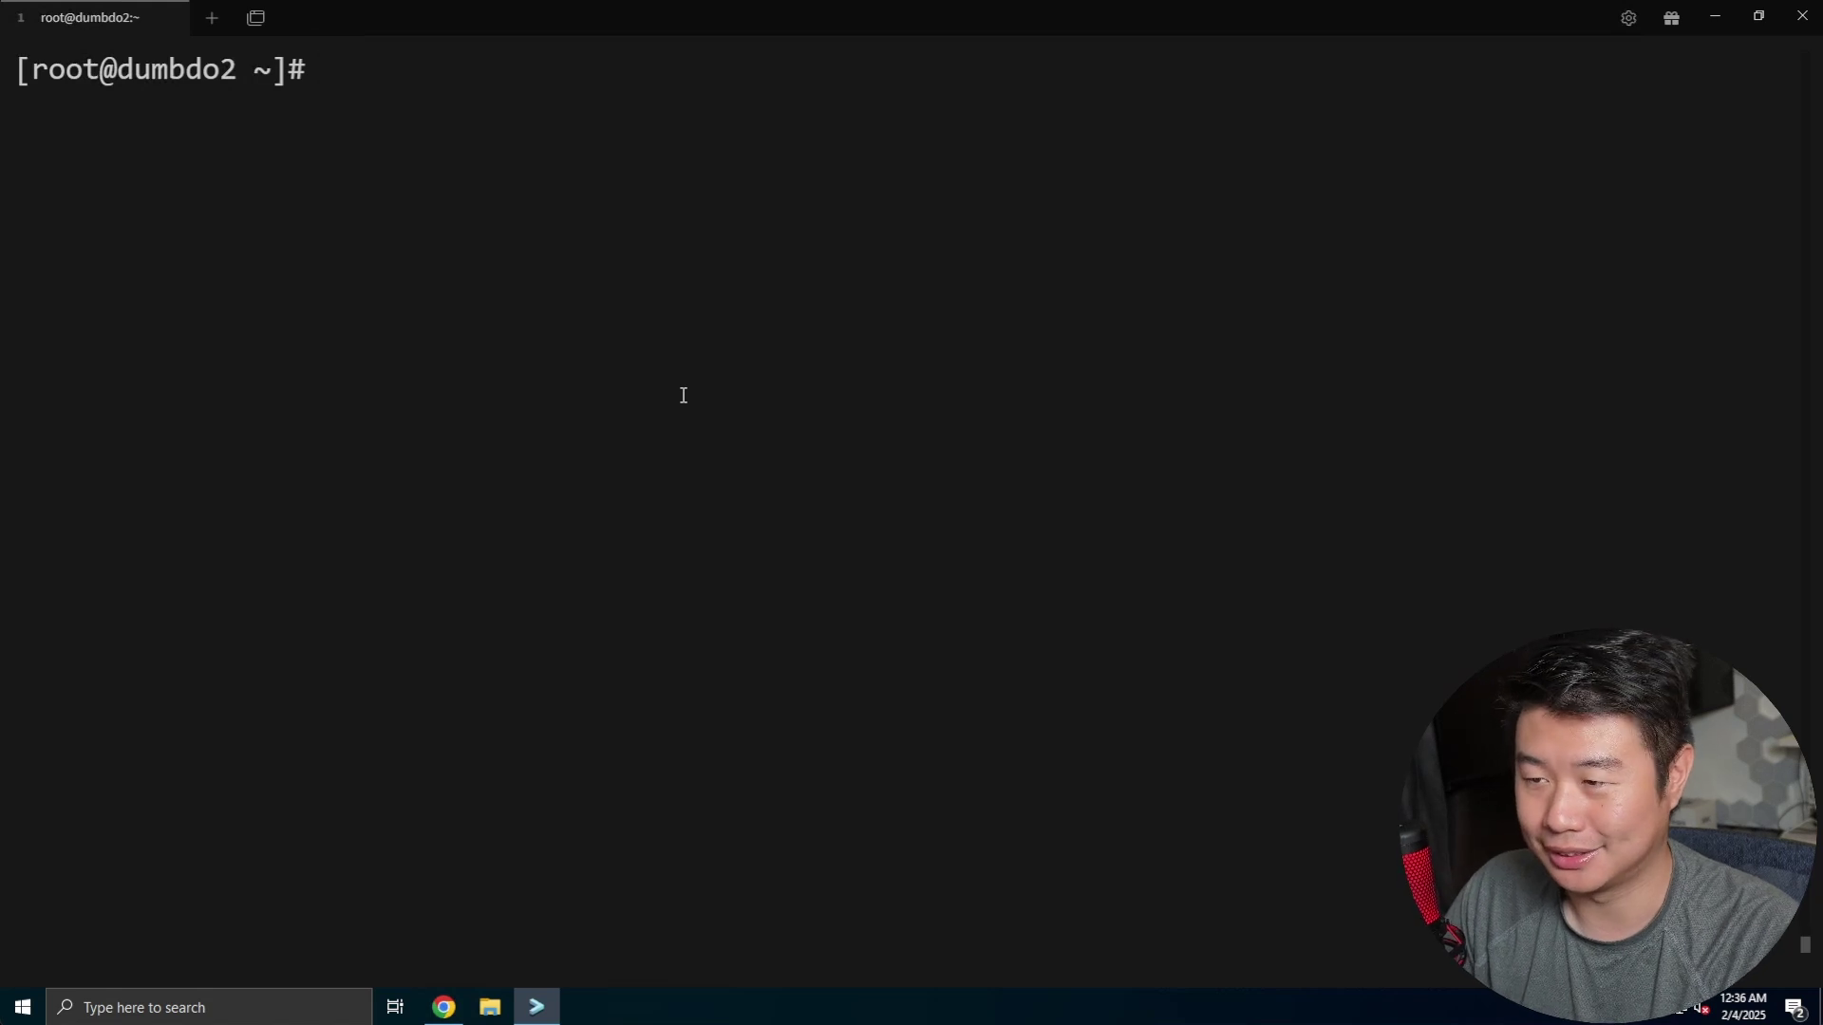
{"action": "type", "text": "vi start."}
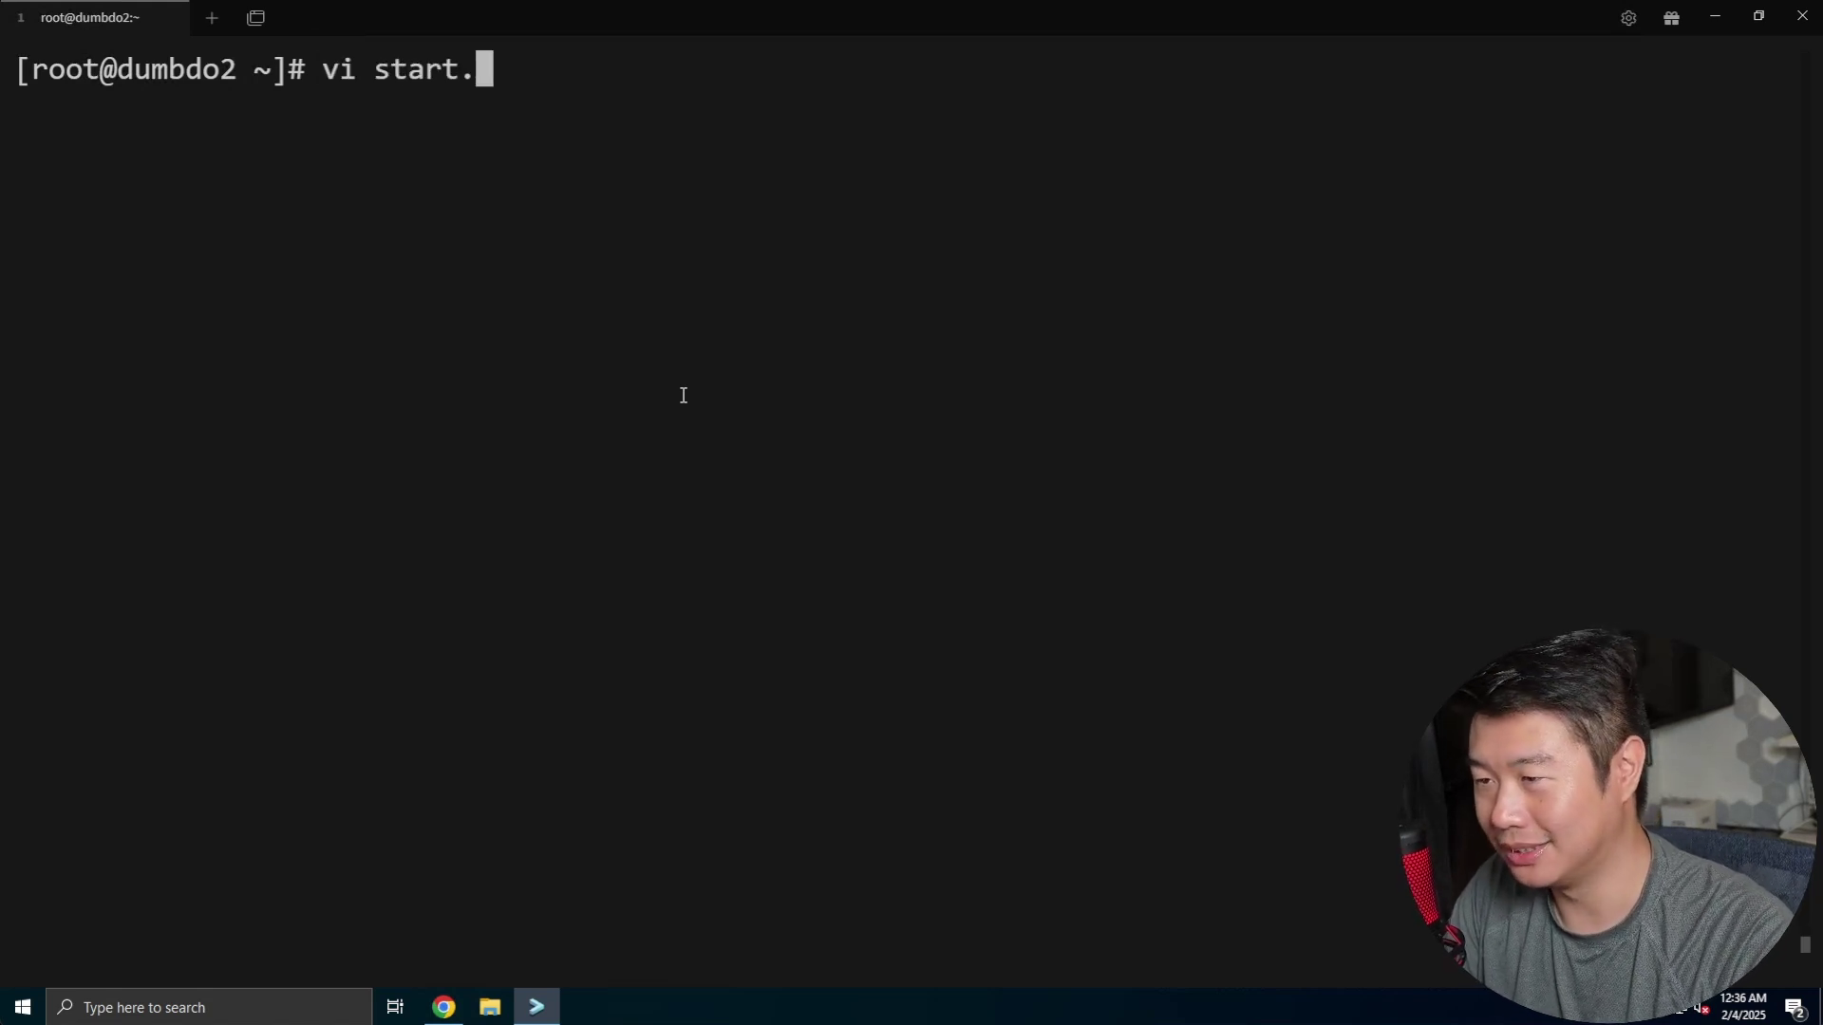
{"action": "key", "text": "BackSpace"}
{"action": "type", "text": "_docker.sh"}
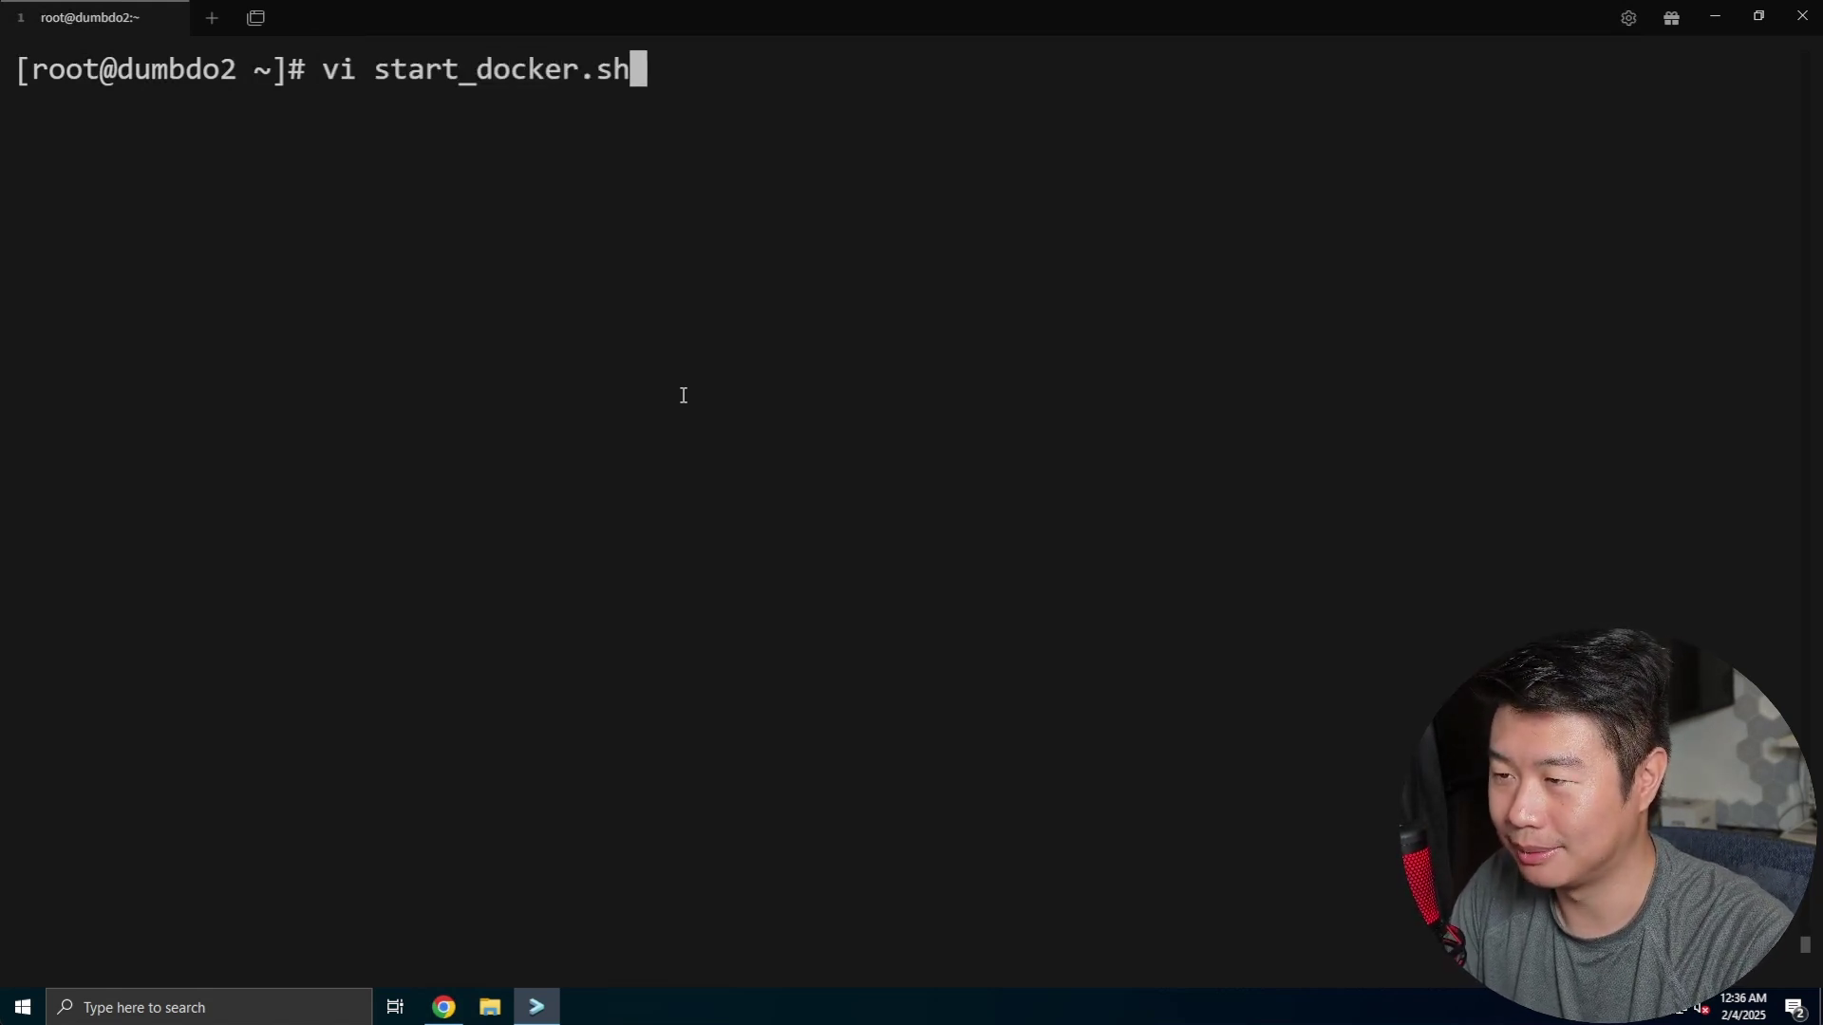
{"action": "key", "text": "Return"}
{"action": "type", "text": "i#!/bin/bash"}
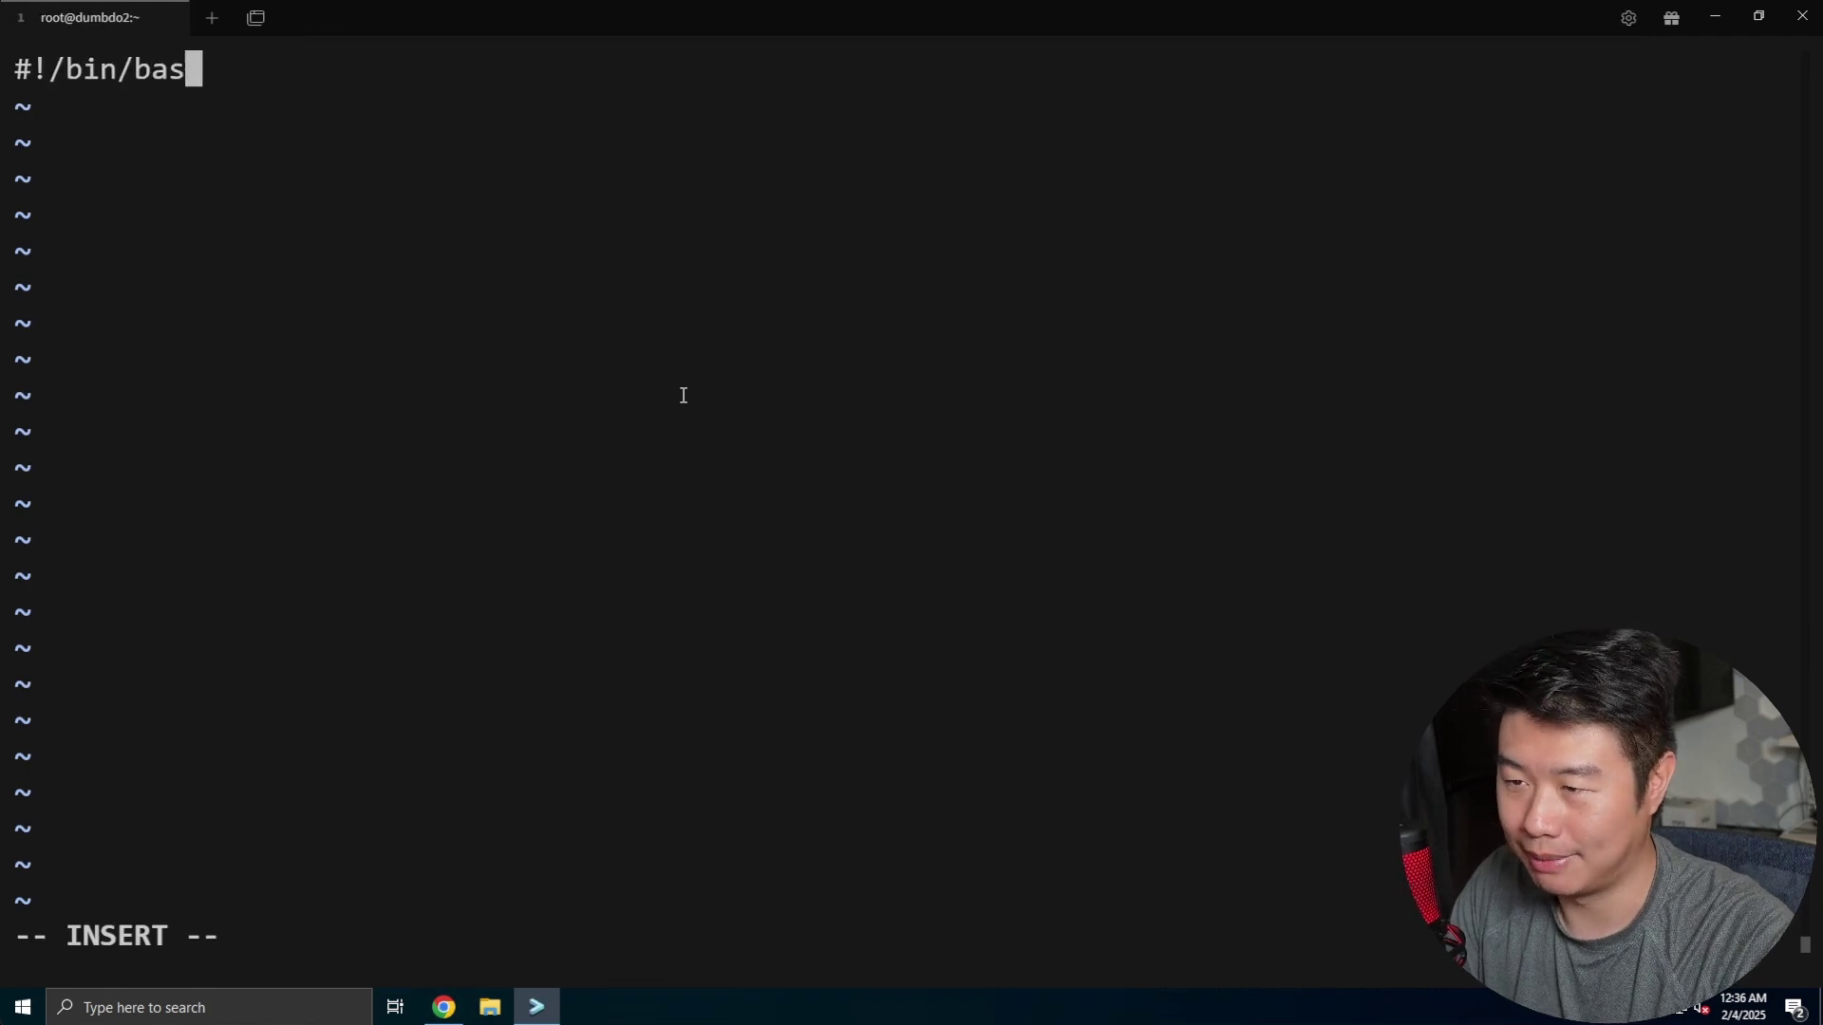
{"action": "key", "text": "Return"}
{"action": "key", "text": "Return"}
{"action": "key", "text": "ctrl+v"}
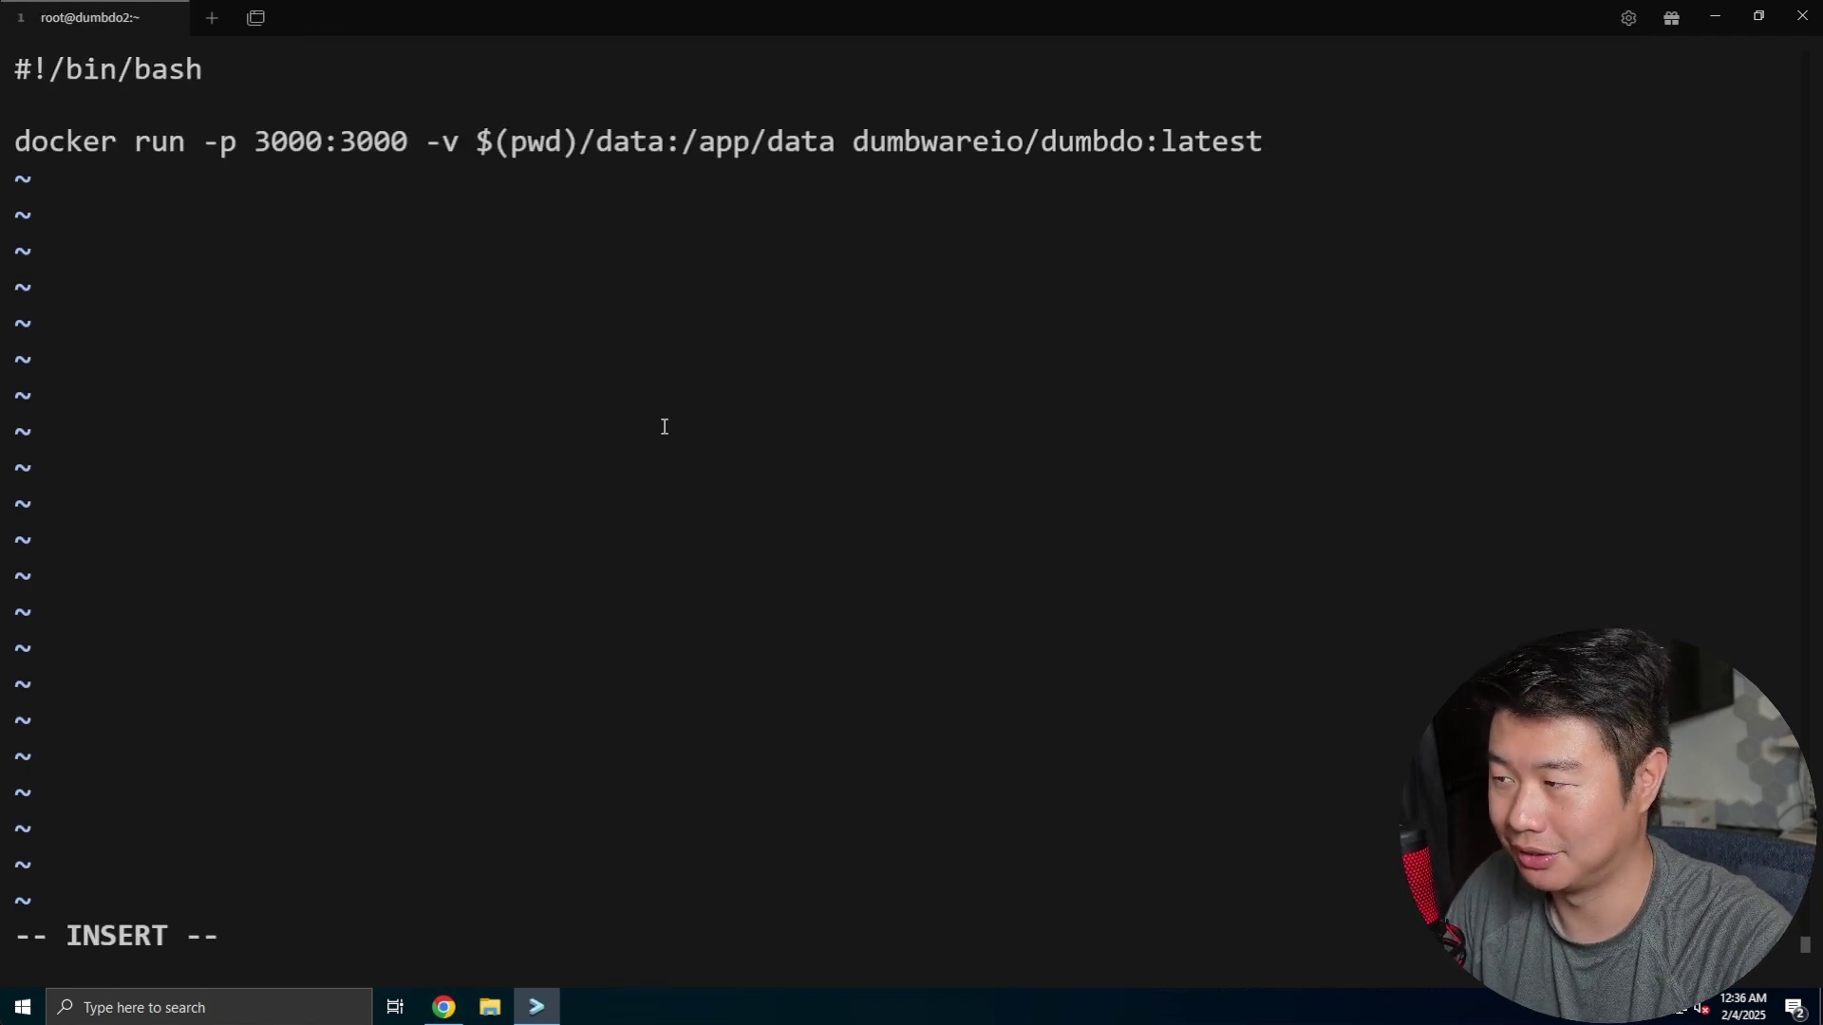
Step: Insert the -d option before -p in the script's docker run command, then save the file and exit vi
{"action": "key", "text": "Left"}
{"action": "key", "text": "Left"}
{"action": "key", "text": "Left"}
{"action": "key", "text": "Left"}
{"action": "key", "text": "Left"}
{"action": "key", "text": "Left"}
{"action": "key", "text": "Left"}
{"action": "key", "text": "Left"}
{"action": "key", "text": "Left"}
{"action": "key", "text": "Left"}
{"action": "key", "text": "Left"}
{"action": "key", "text": "Left"}
{"action": "key", "text": "Left"}
{"action": "key", "text": "Left"}
{"action": "key", "text": "Left"}
{"action": "key", "text": "Left"}
{"action": "key", "text": "Left"}
{"action": "key", "text": "Left"}
{"action": "key", "text": "Left"}
{"action": "key", "text": "Left"}
{"action": "key", "text": "Left"}
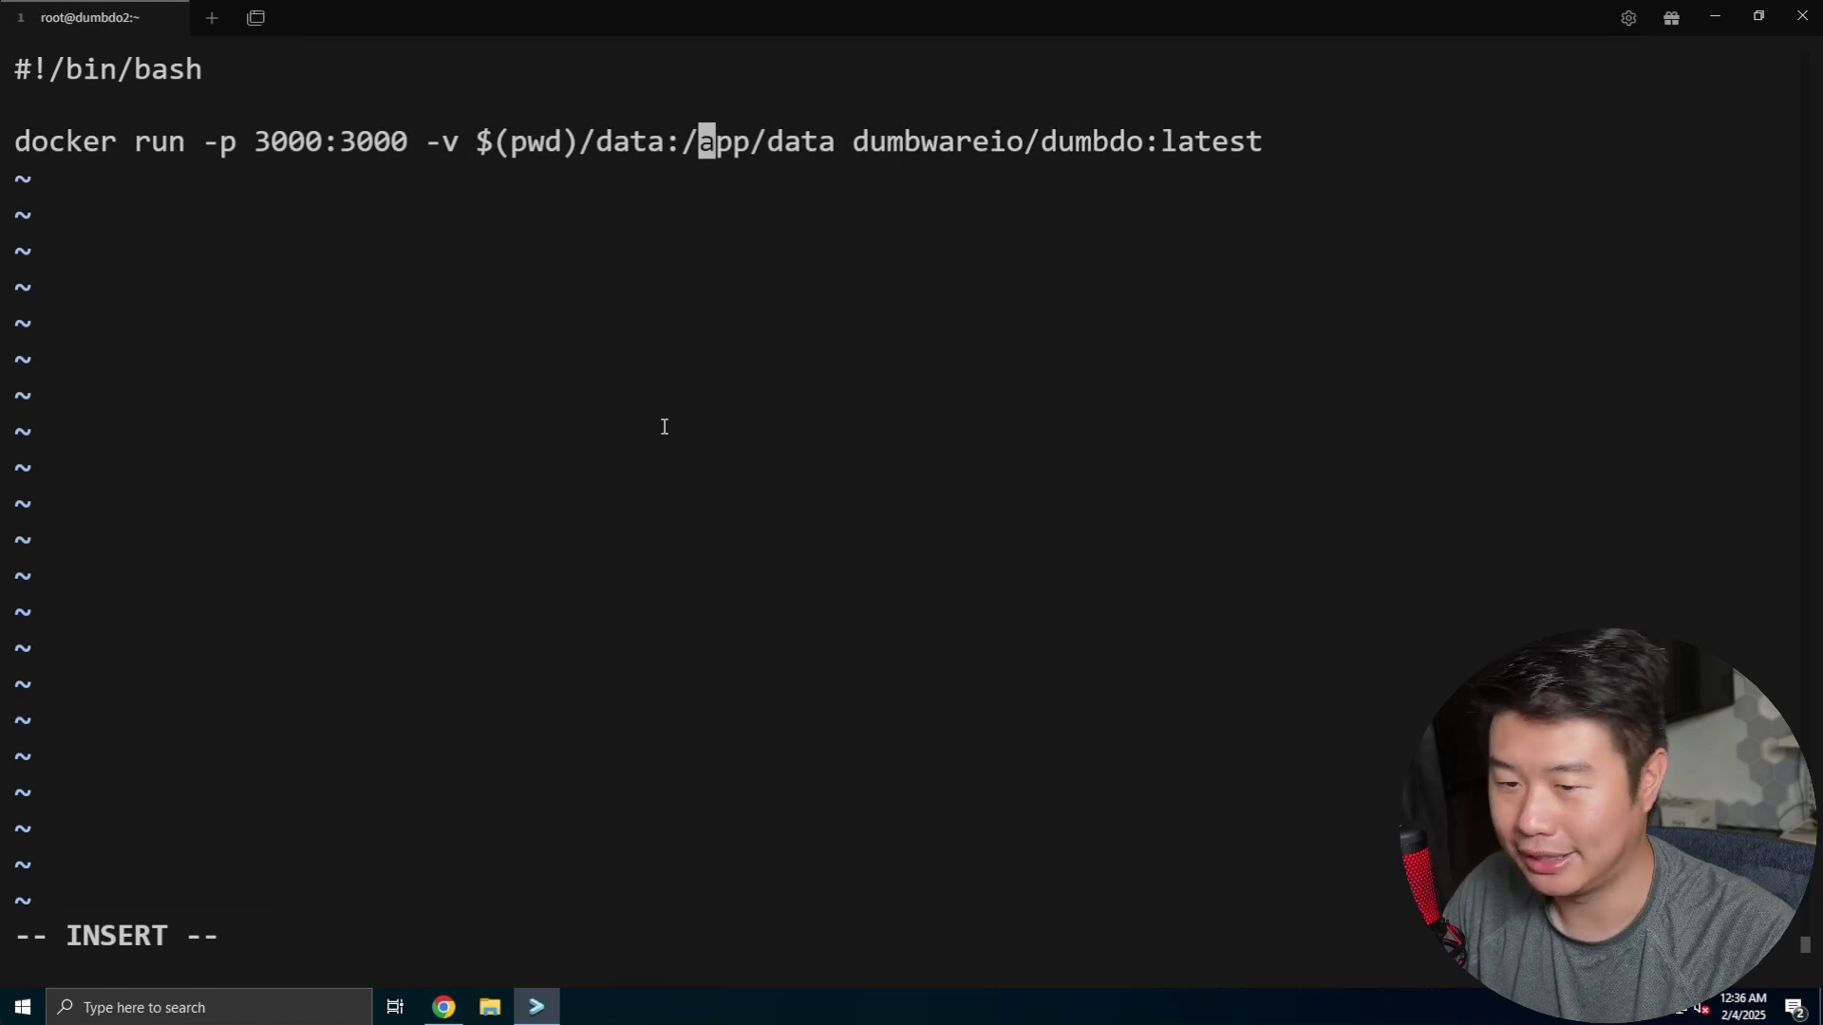
{"action": "key", "text": "Left"}
{"action": "key", "text": "Left"}
{"action": "key", "text": "Left"}
{"action": "key", "text": "Left"}
{"action": "key", "text": "Left"}
{"action": "key", "text": "Left"}
{"action": "key", "text": "Left"}
{"action": "key", "text": "Left"}
{"action": "key", "text": "Left"}
{"action": "key", "text": "Left"}
{"action": "key", "text": "Left"}
{"action": "key", "text": "Left"}
{"action": "key", "text": "Left"}
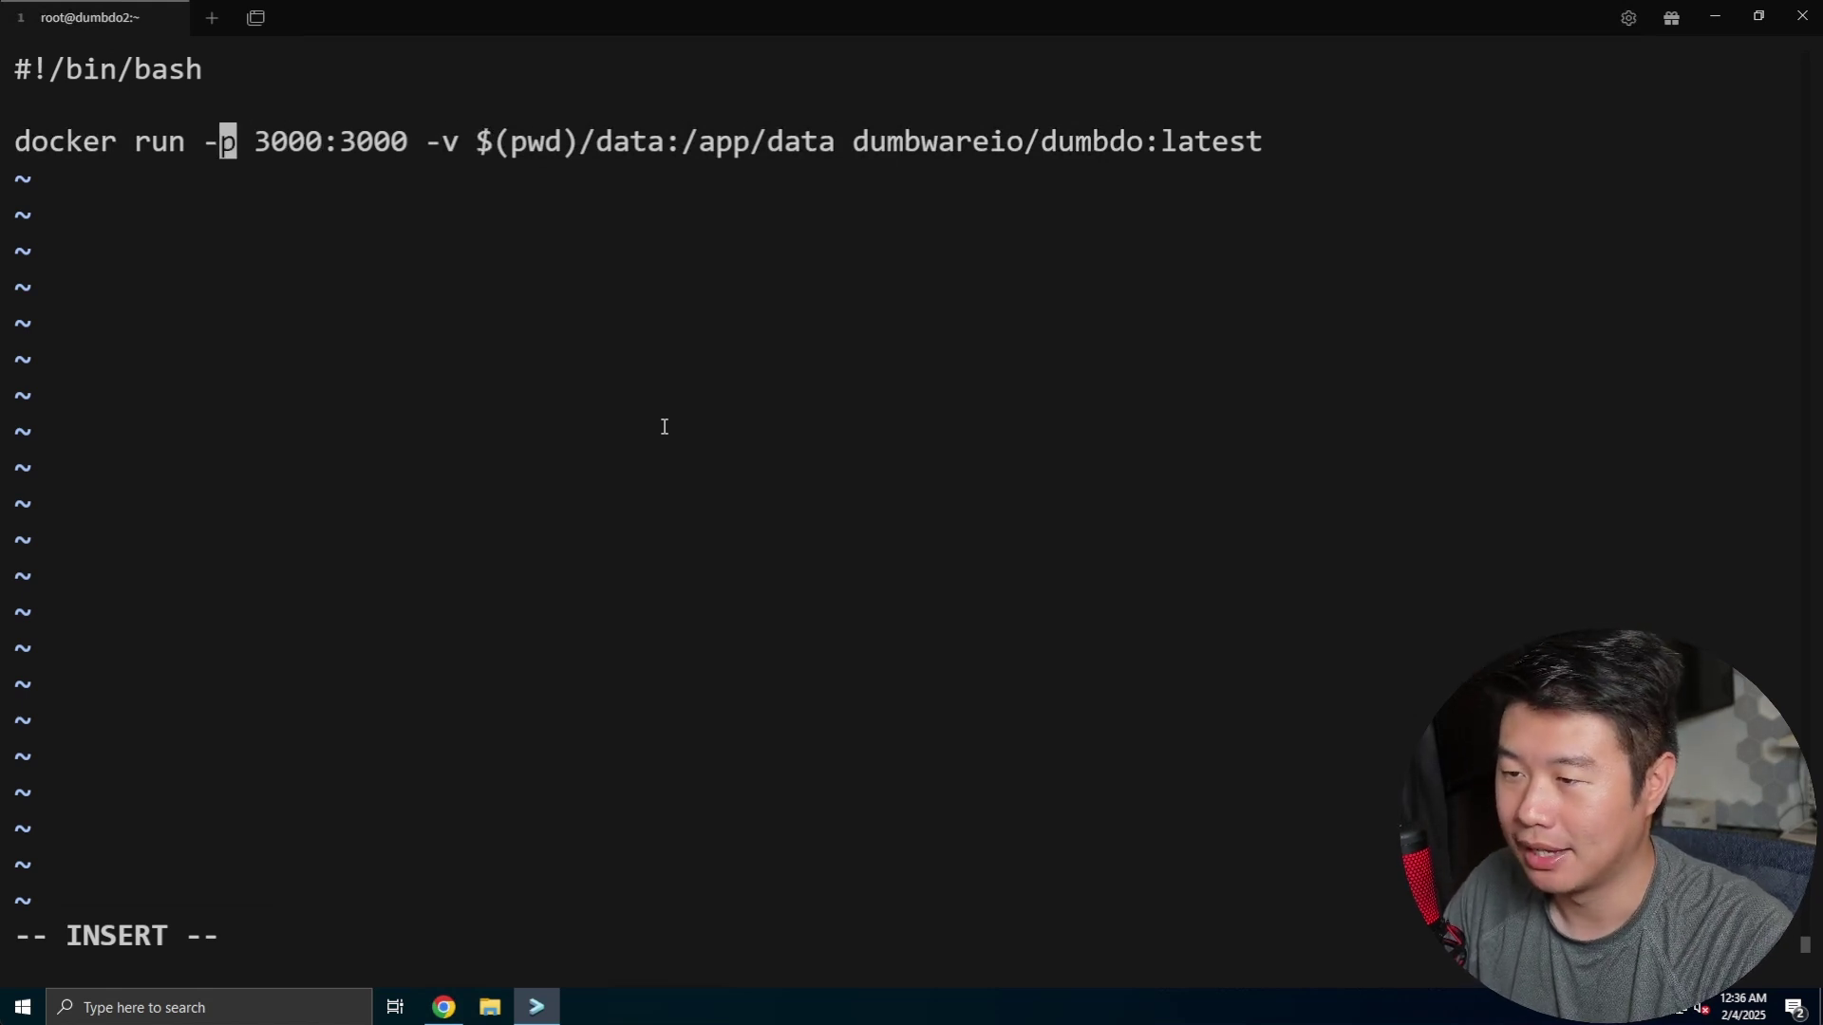
{"action": "type", "text": "-d"}
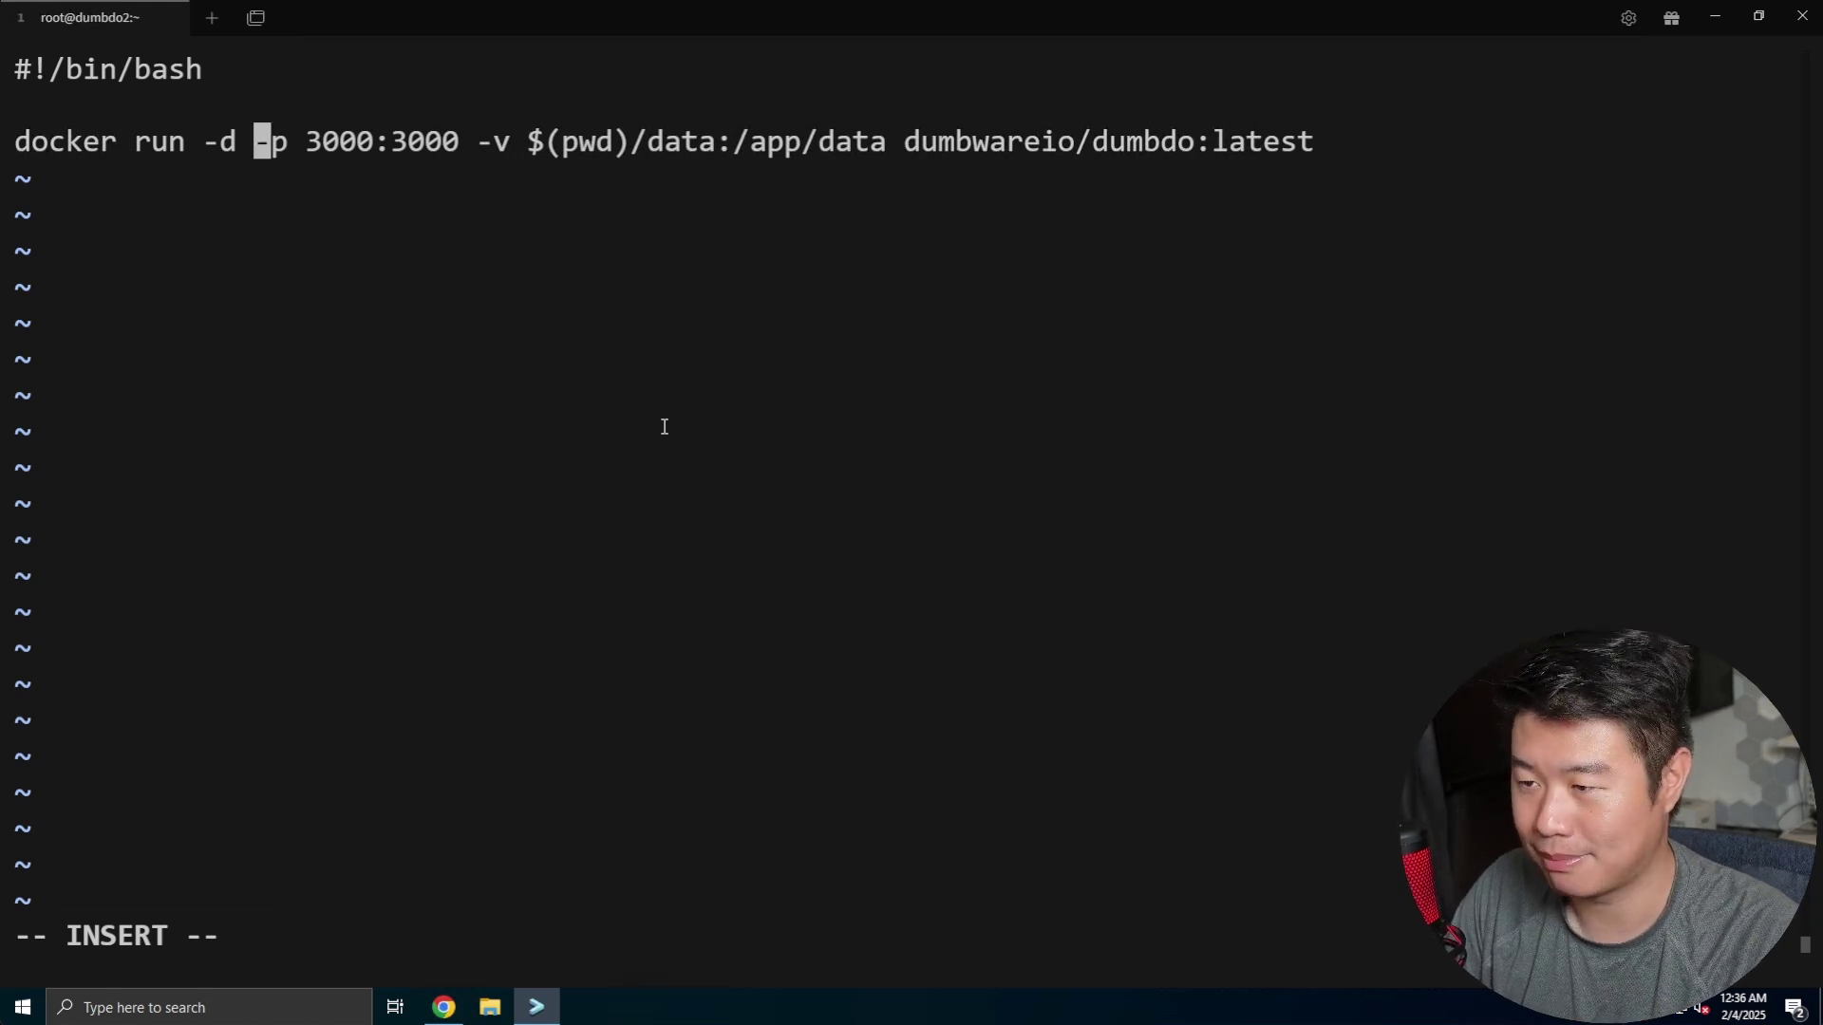
{"action": "key", "text": "Escape"}
{"action": "type", "text": ":x"}
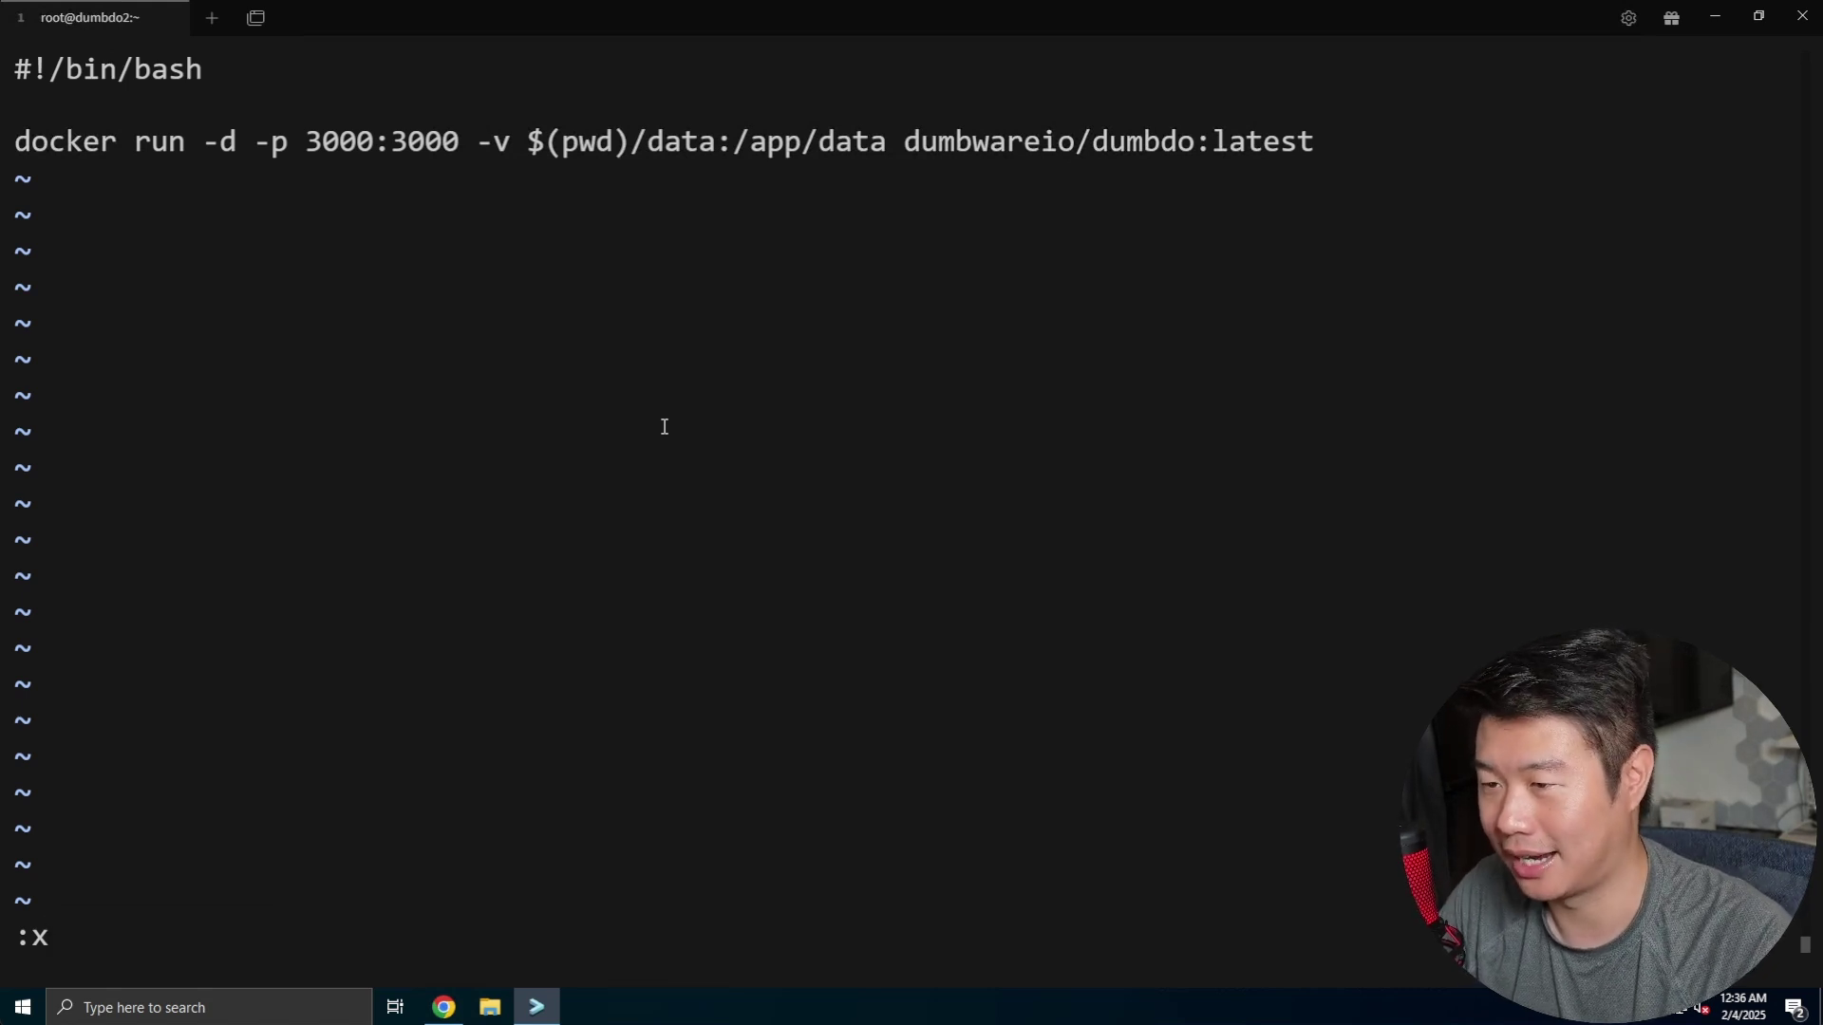
{"action": "key", "text": "Return"}
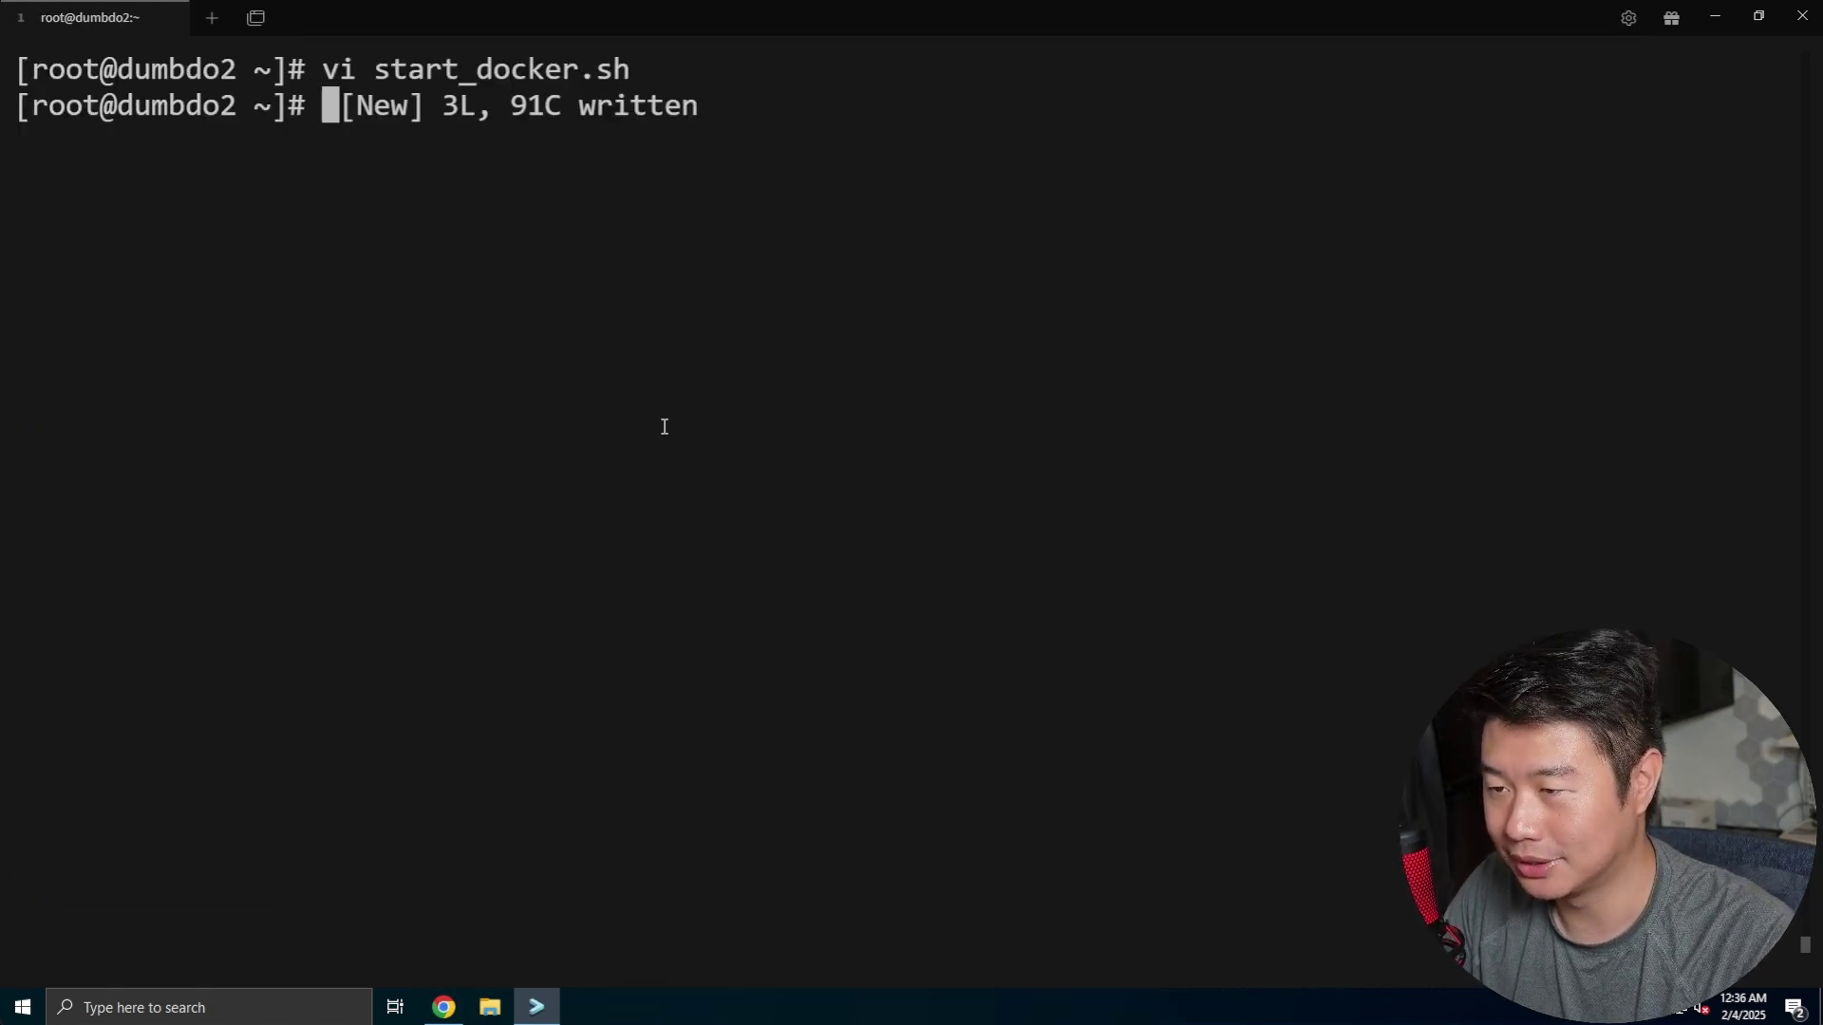
Step: Clear the terminal and make start_docker.sh executable with chmod +x
{"action": "key", "text": "ctrl+l"}
{"action": "type", "text": "chdm"}
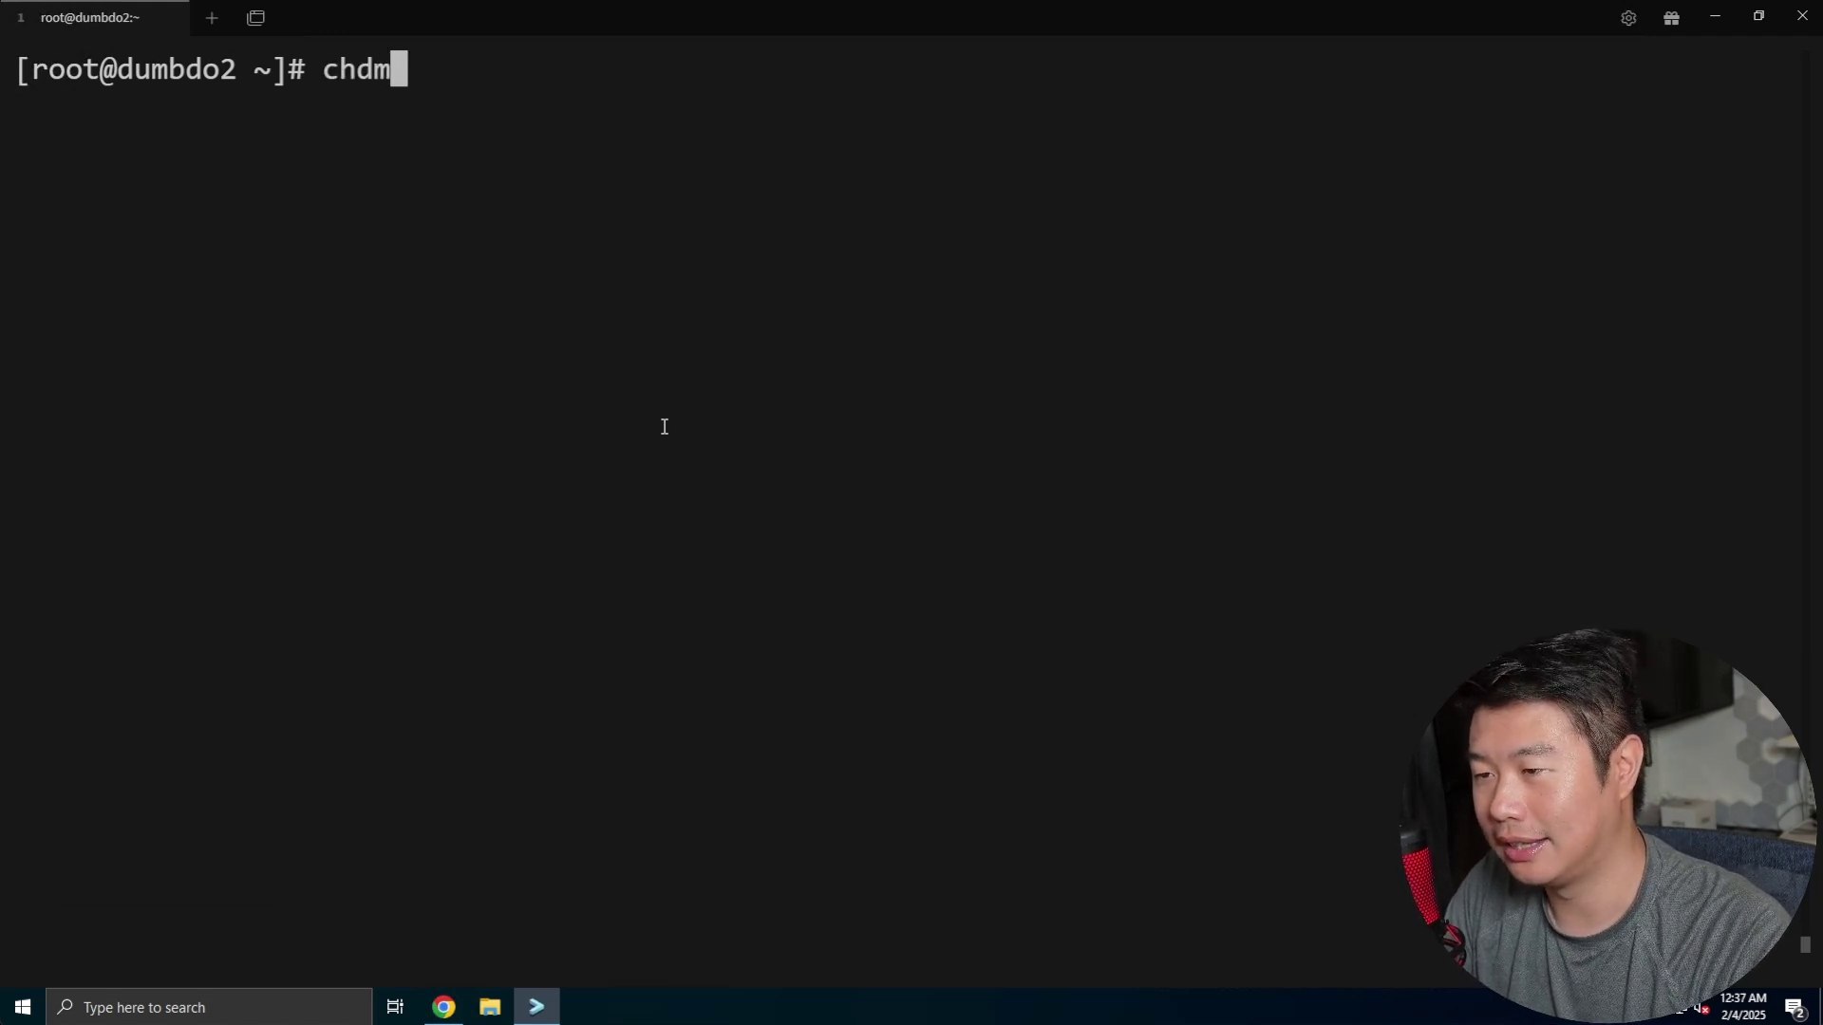
{"action": "key", "text": "BackSpace"}
{"action": "key", "text": "BackSpace"}
{"action": "type", "text": "mod +x"}
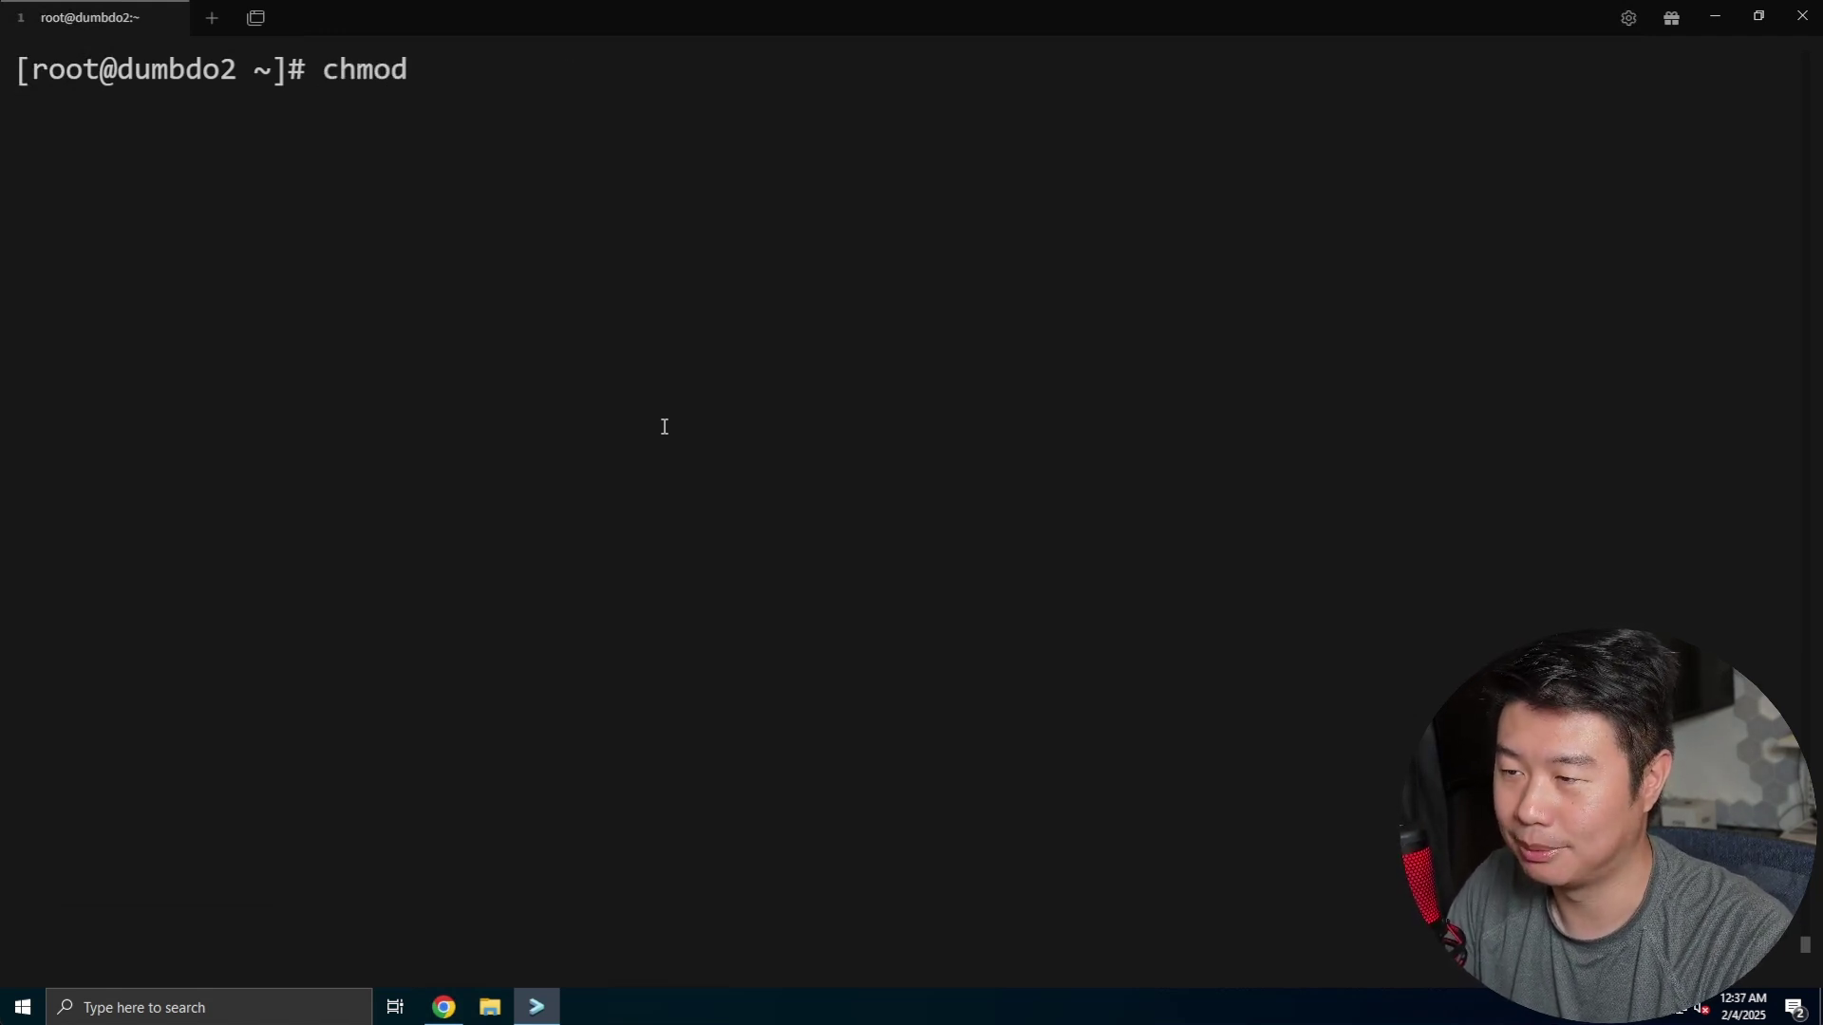
{"action": "key", "text": "BackSpace"}
{"action": "key", "text": "BackSpace"}
{"action": "type", "text": "+x star"}
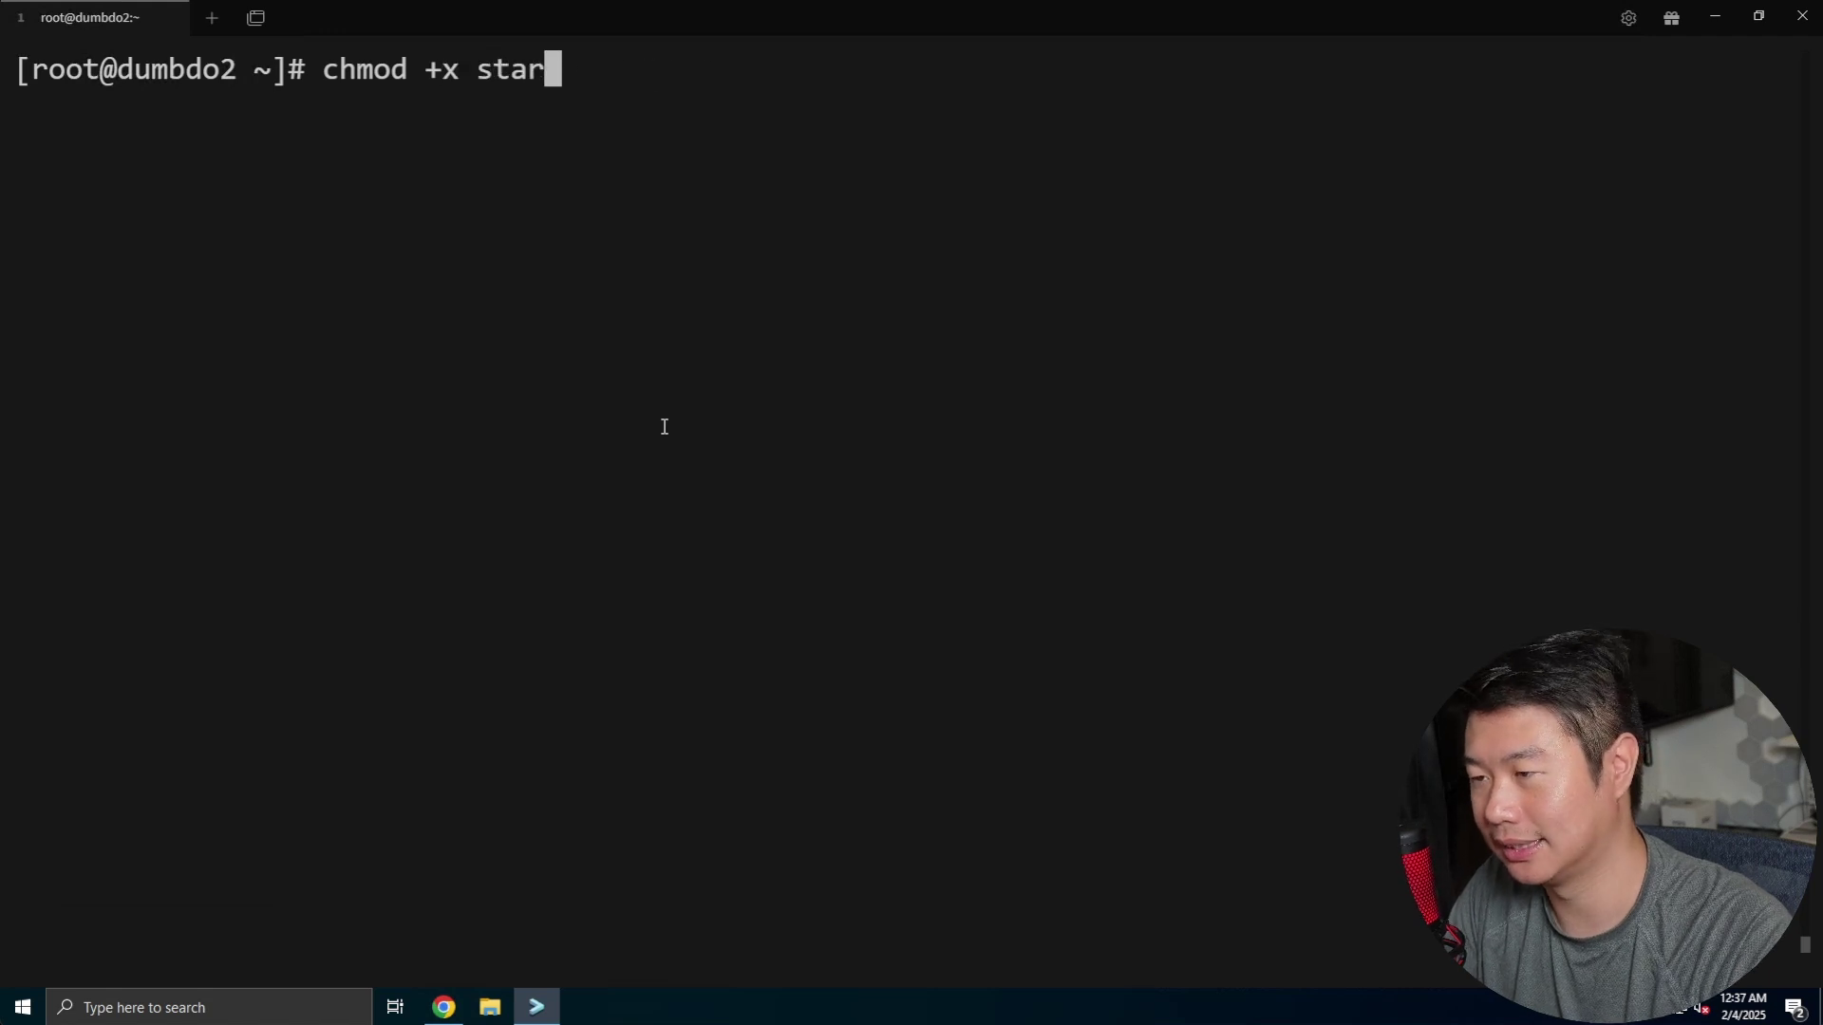
{"action": "key", "text": "Tab"}
{"action": "key", "text": "Return"}
Step: Run ./start_docker.sh to launch the DumbDo container
{"action": "type", "text": "./star"}
{"action": "key", "text": "Tab"}
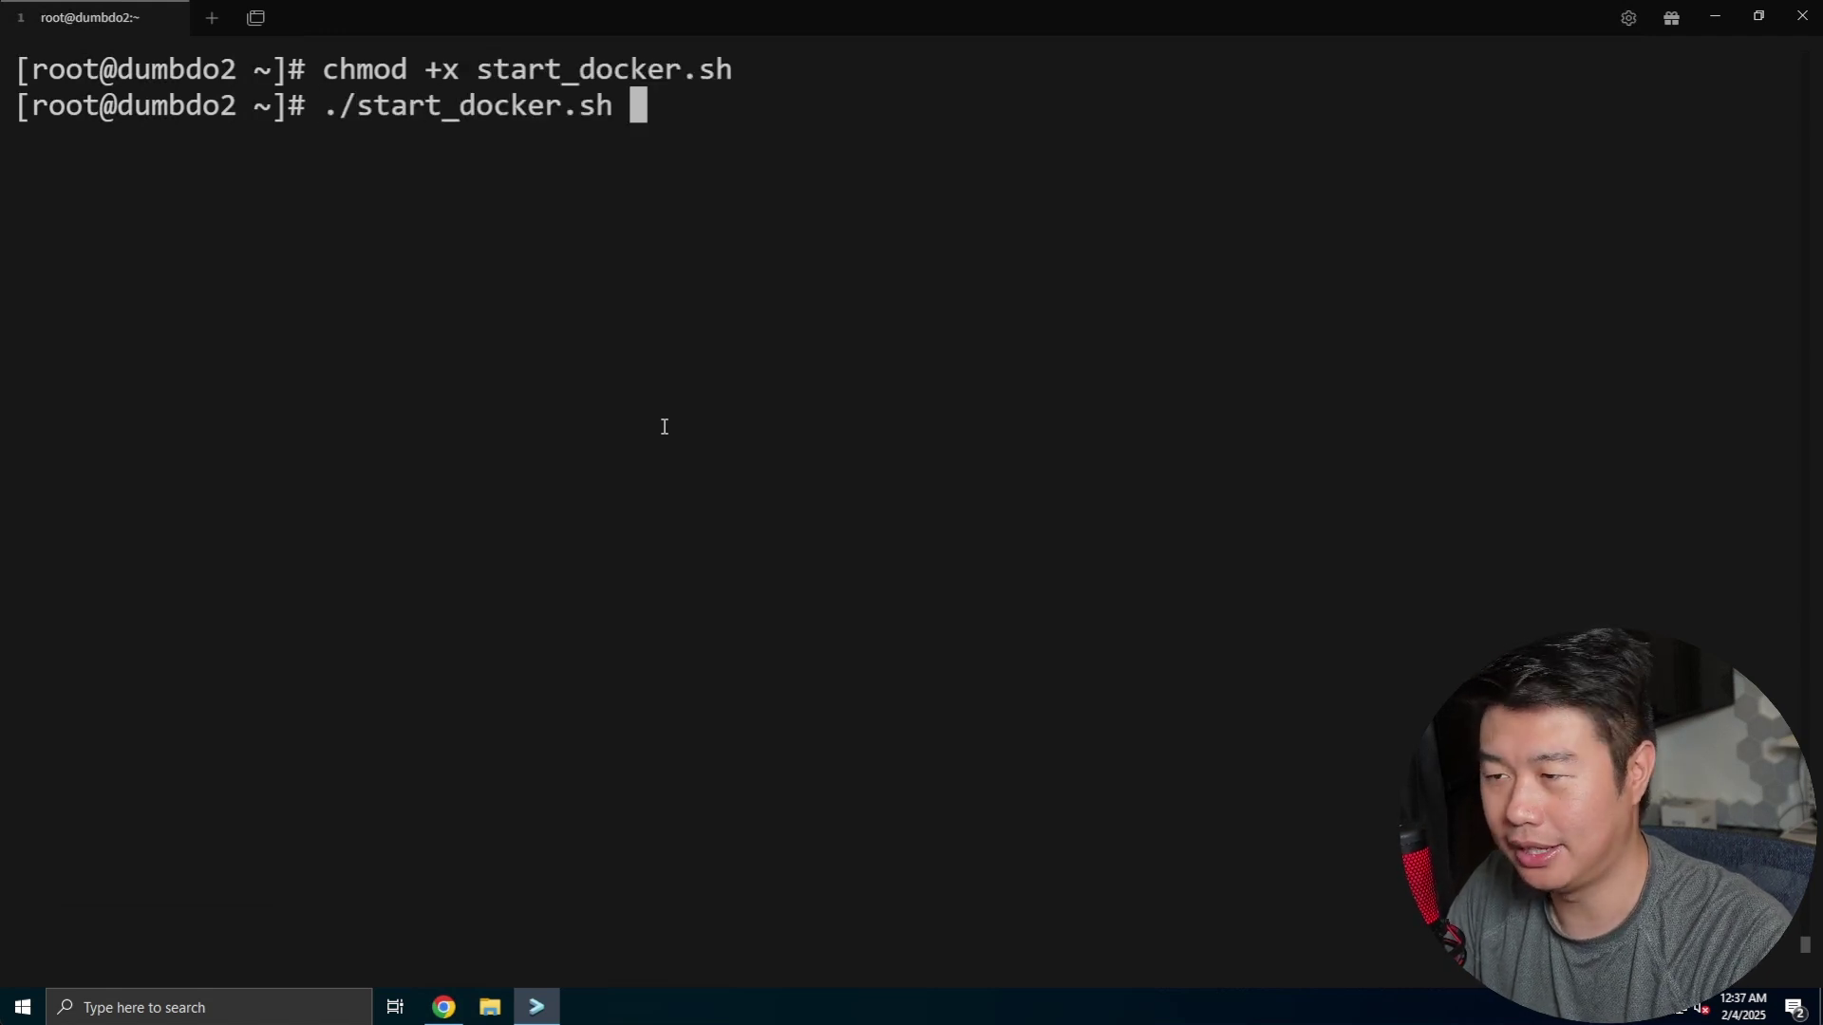
{"action": "key", "text": "Return"}
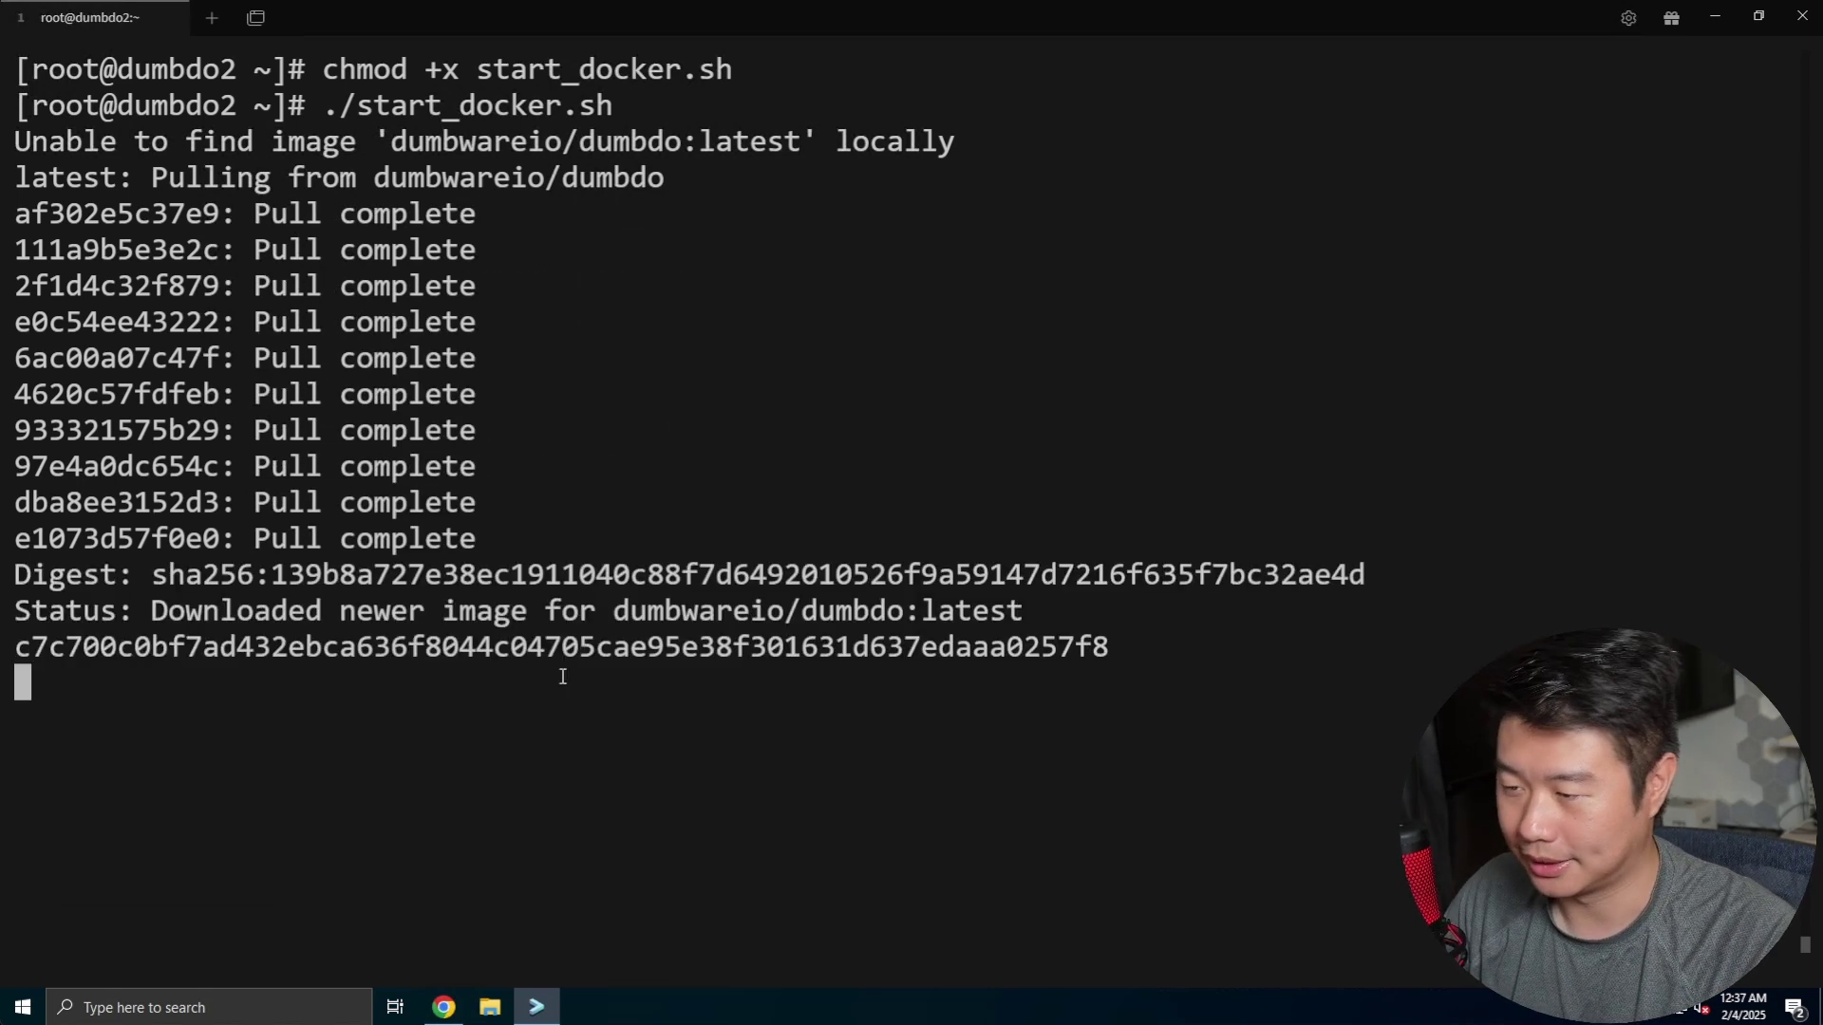
{"action": "left_click", "coordinate": [465, 1009]}
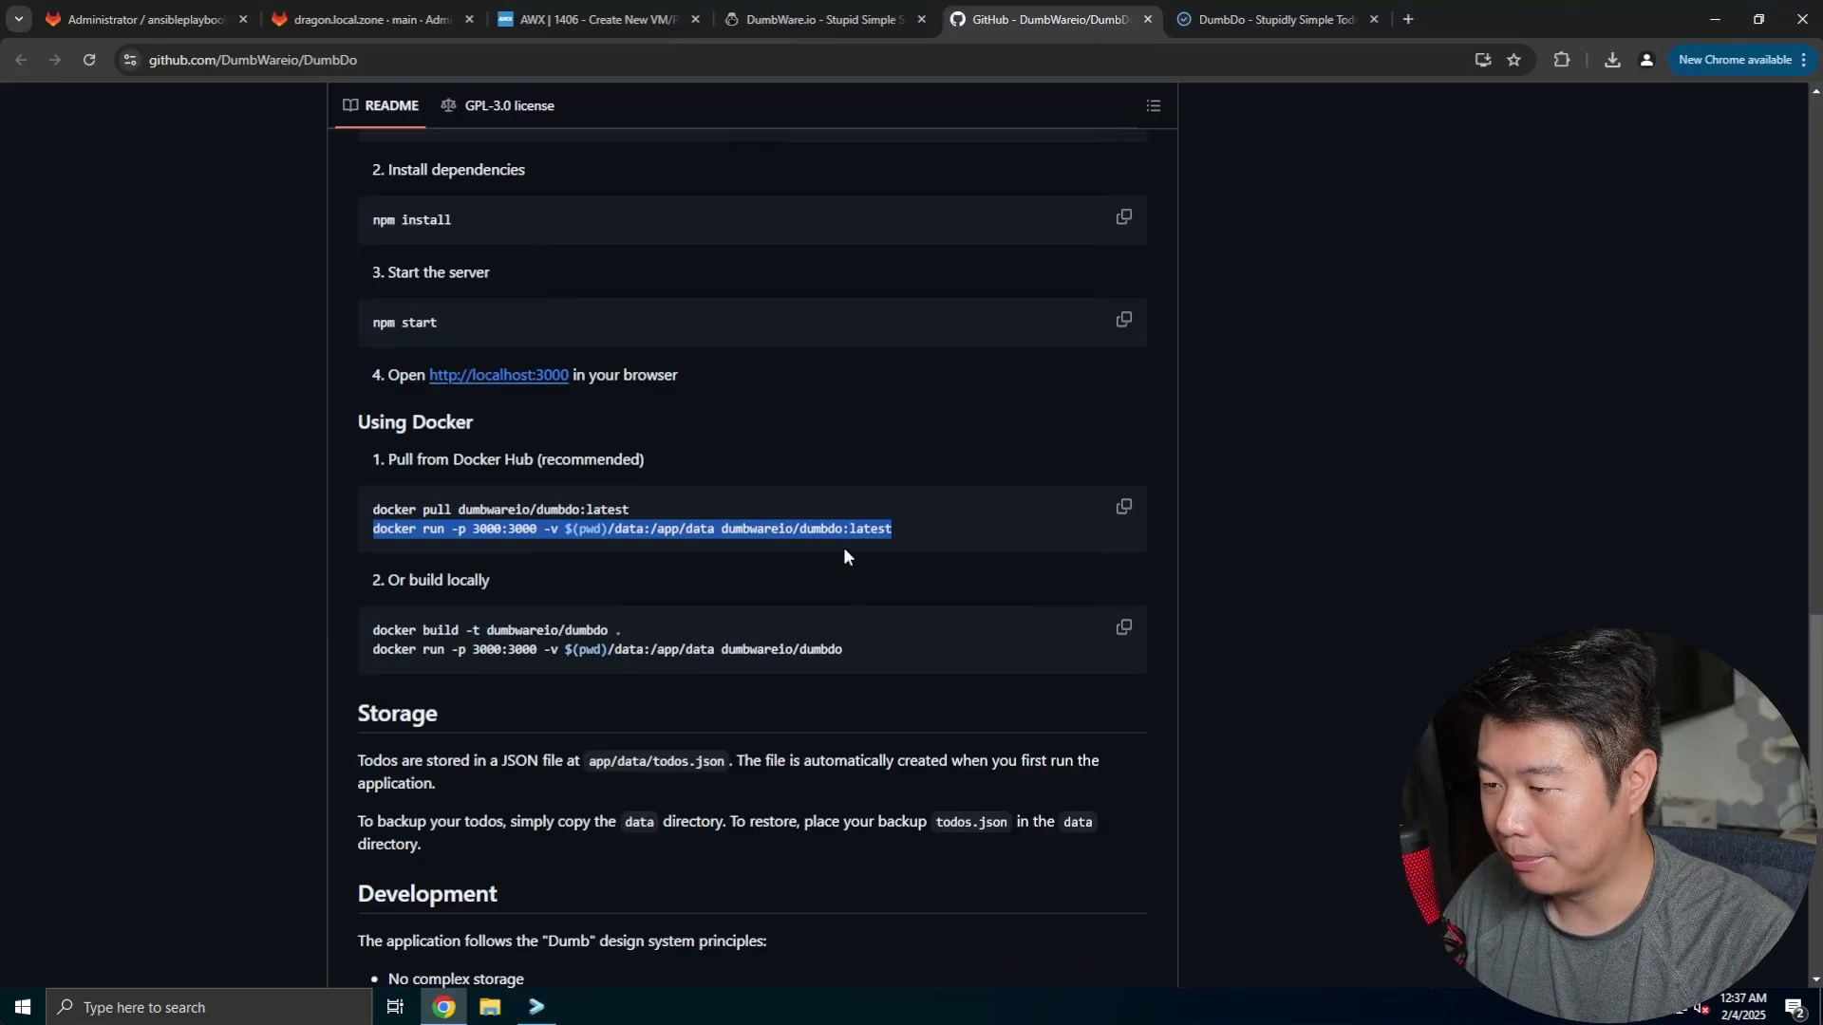
{"action": "left_click", "coordinate": [470, 528]}
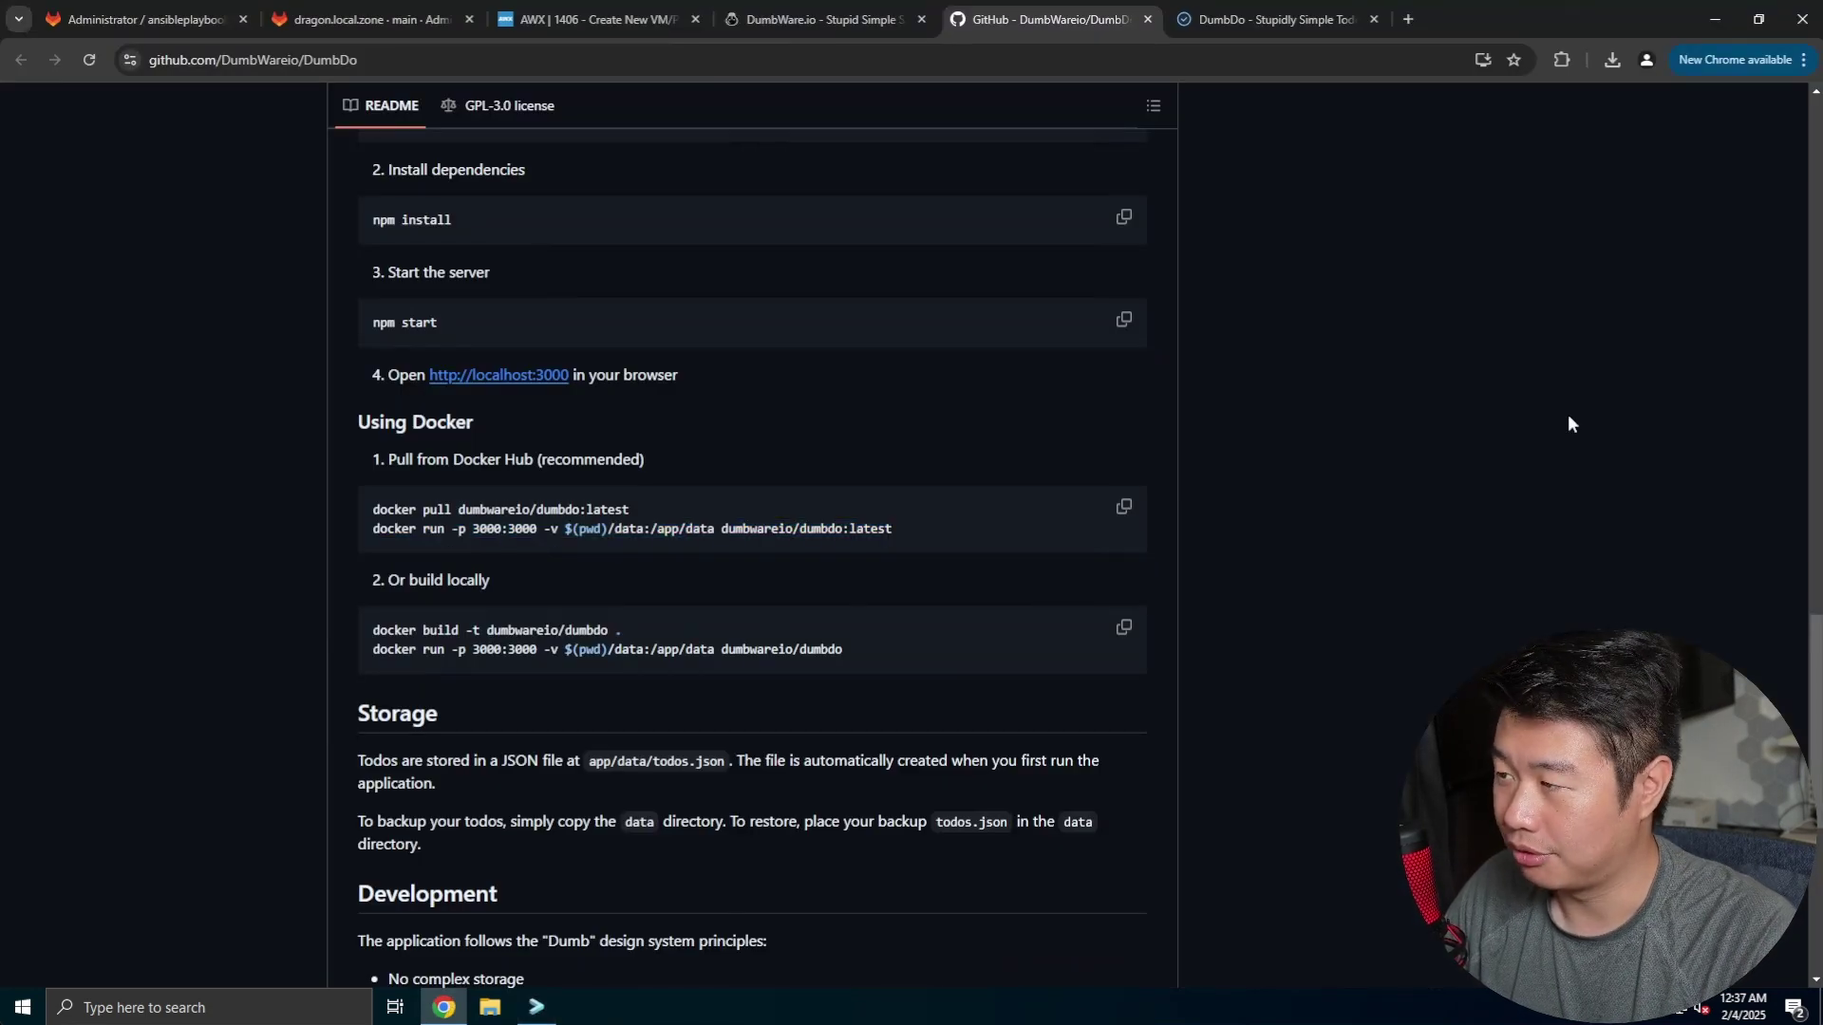
{"action": "key", "text": "ctrl+t"}
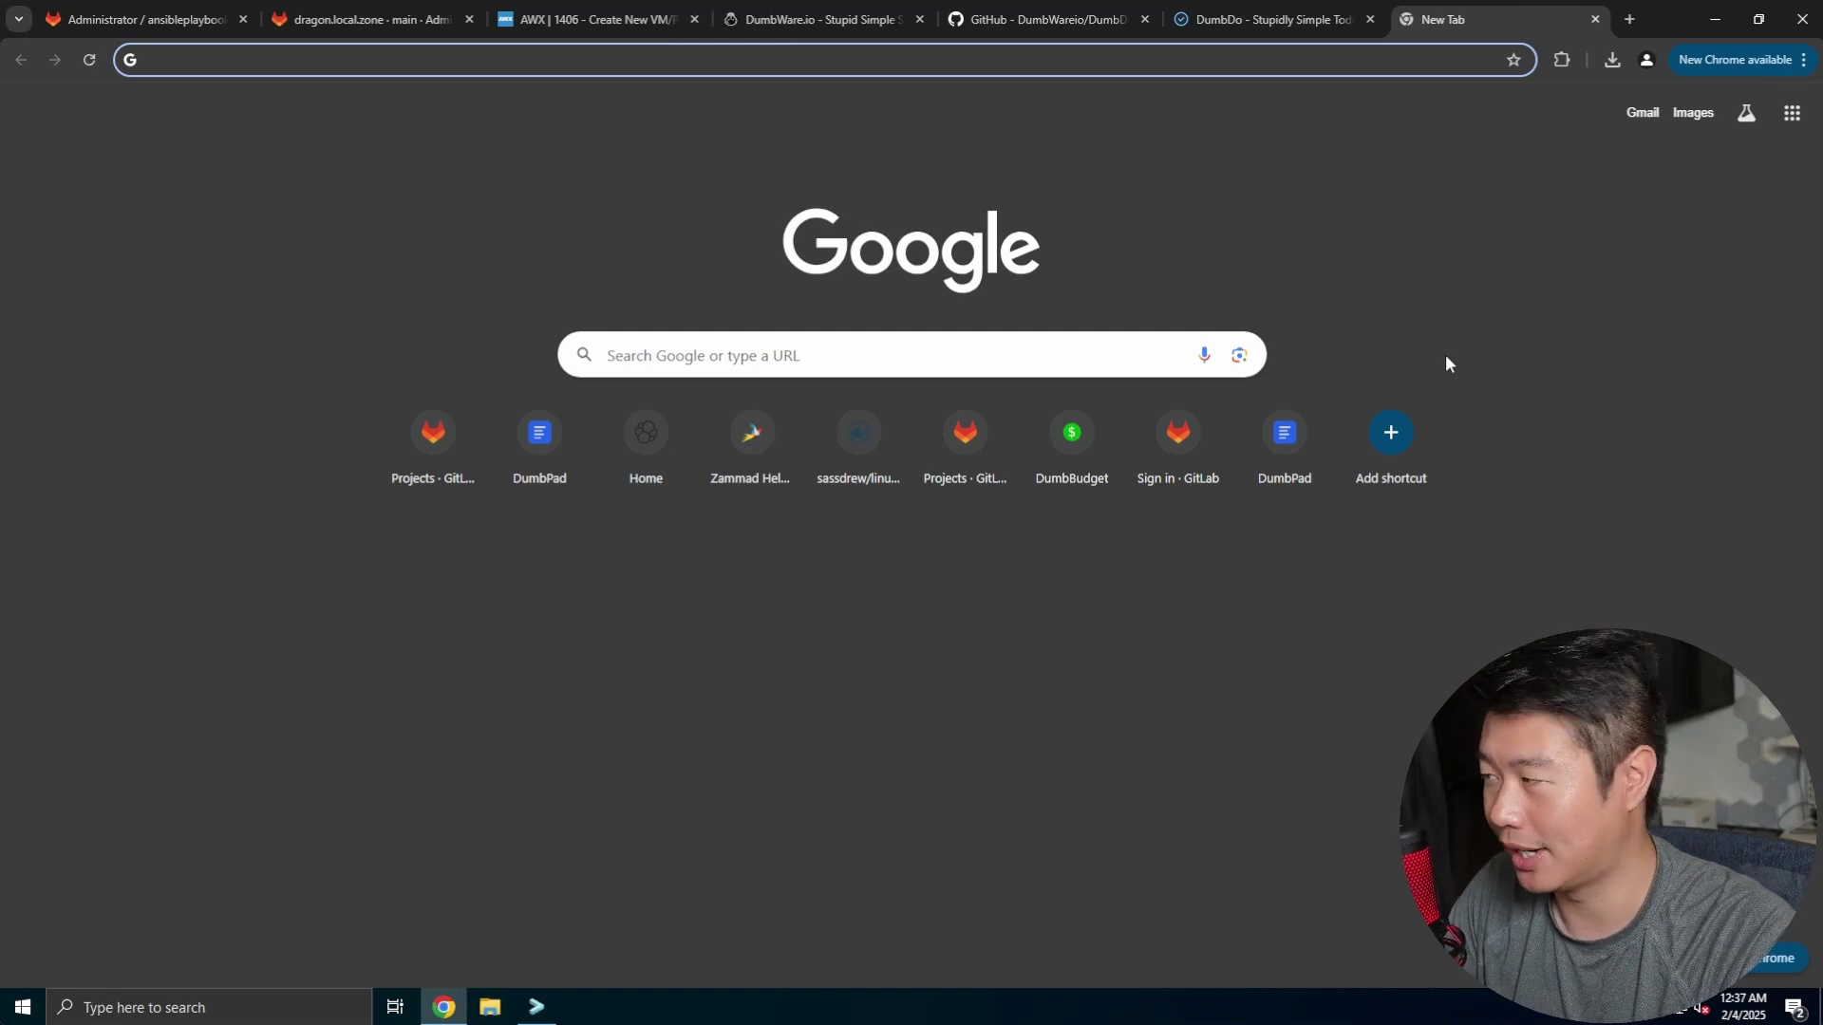
{"action": "type", "text": "http://"}
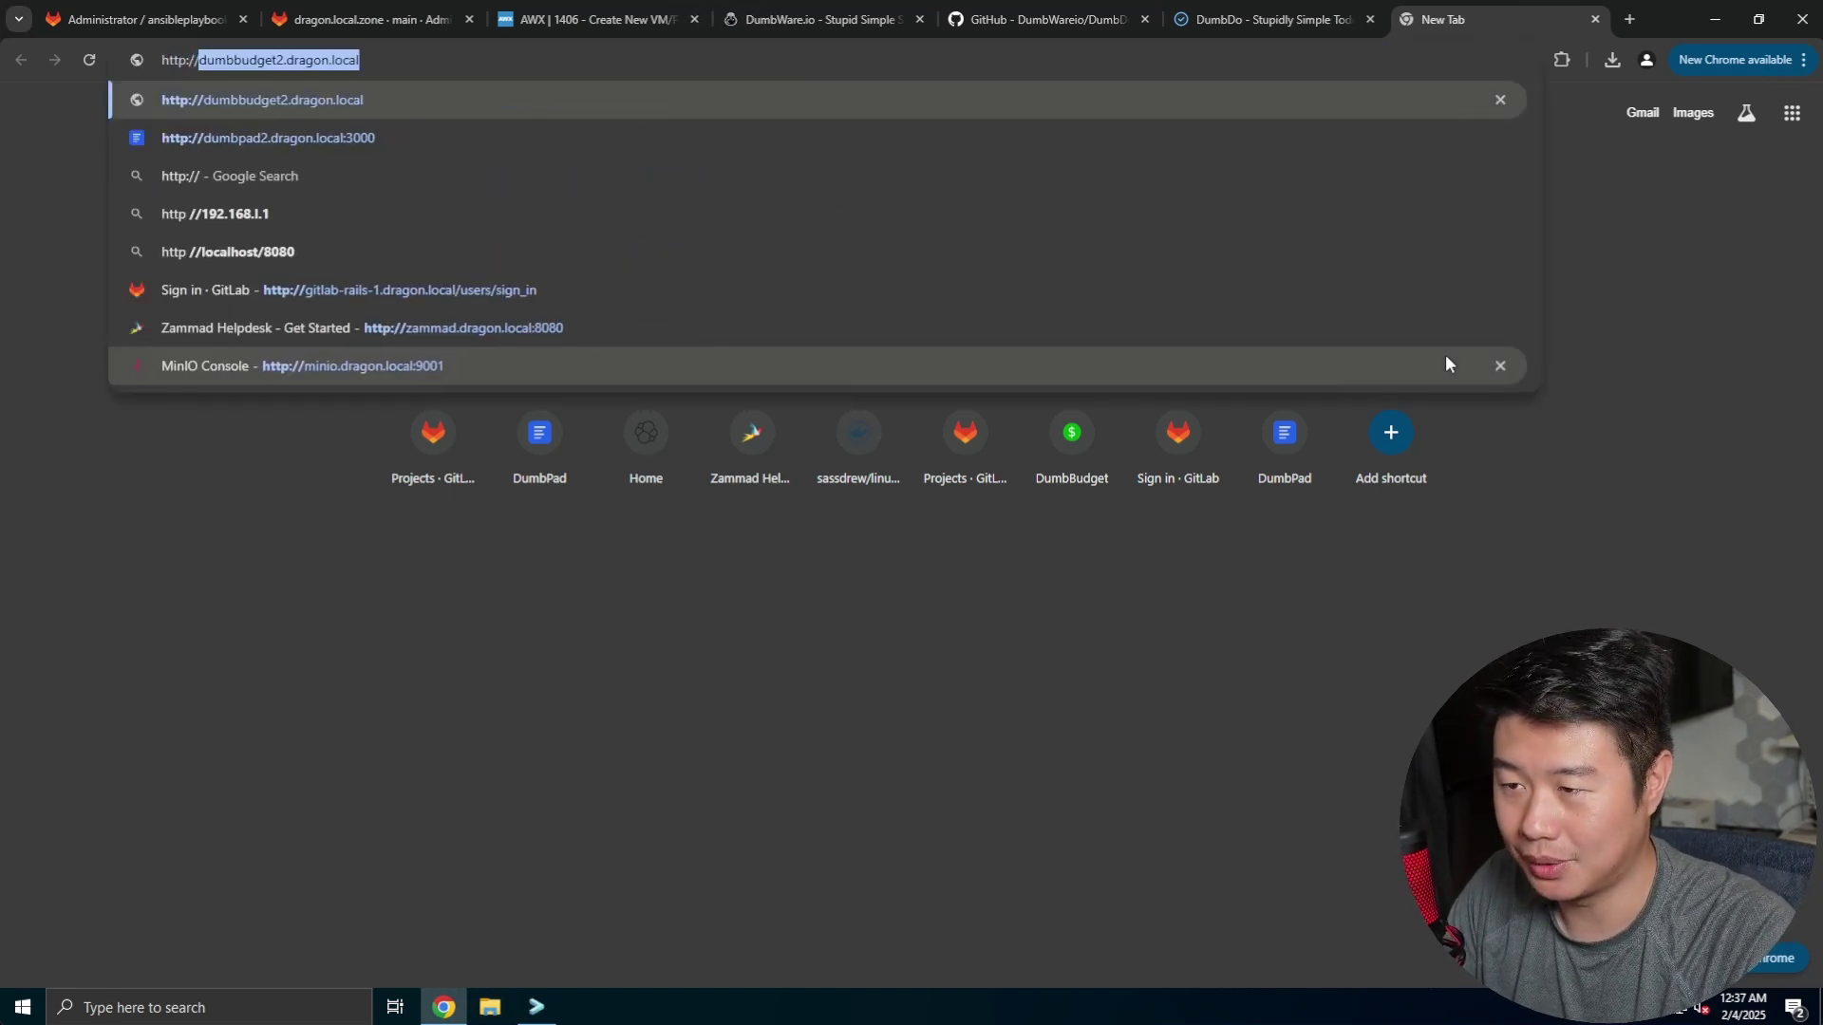
{"action": "type", "text": "dumbdo2.drag"}
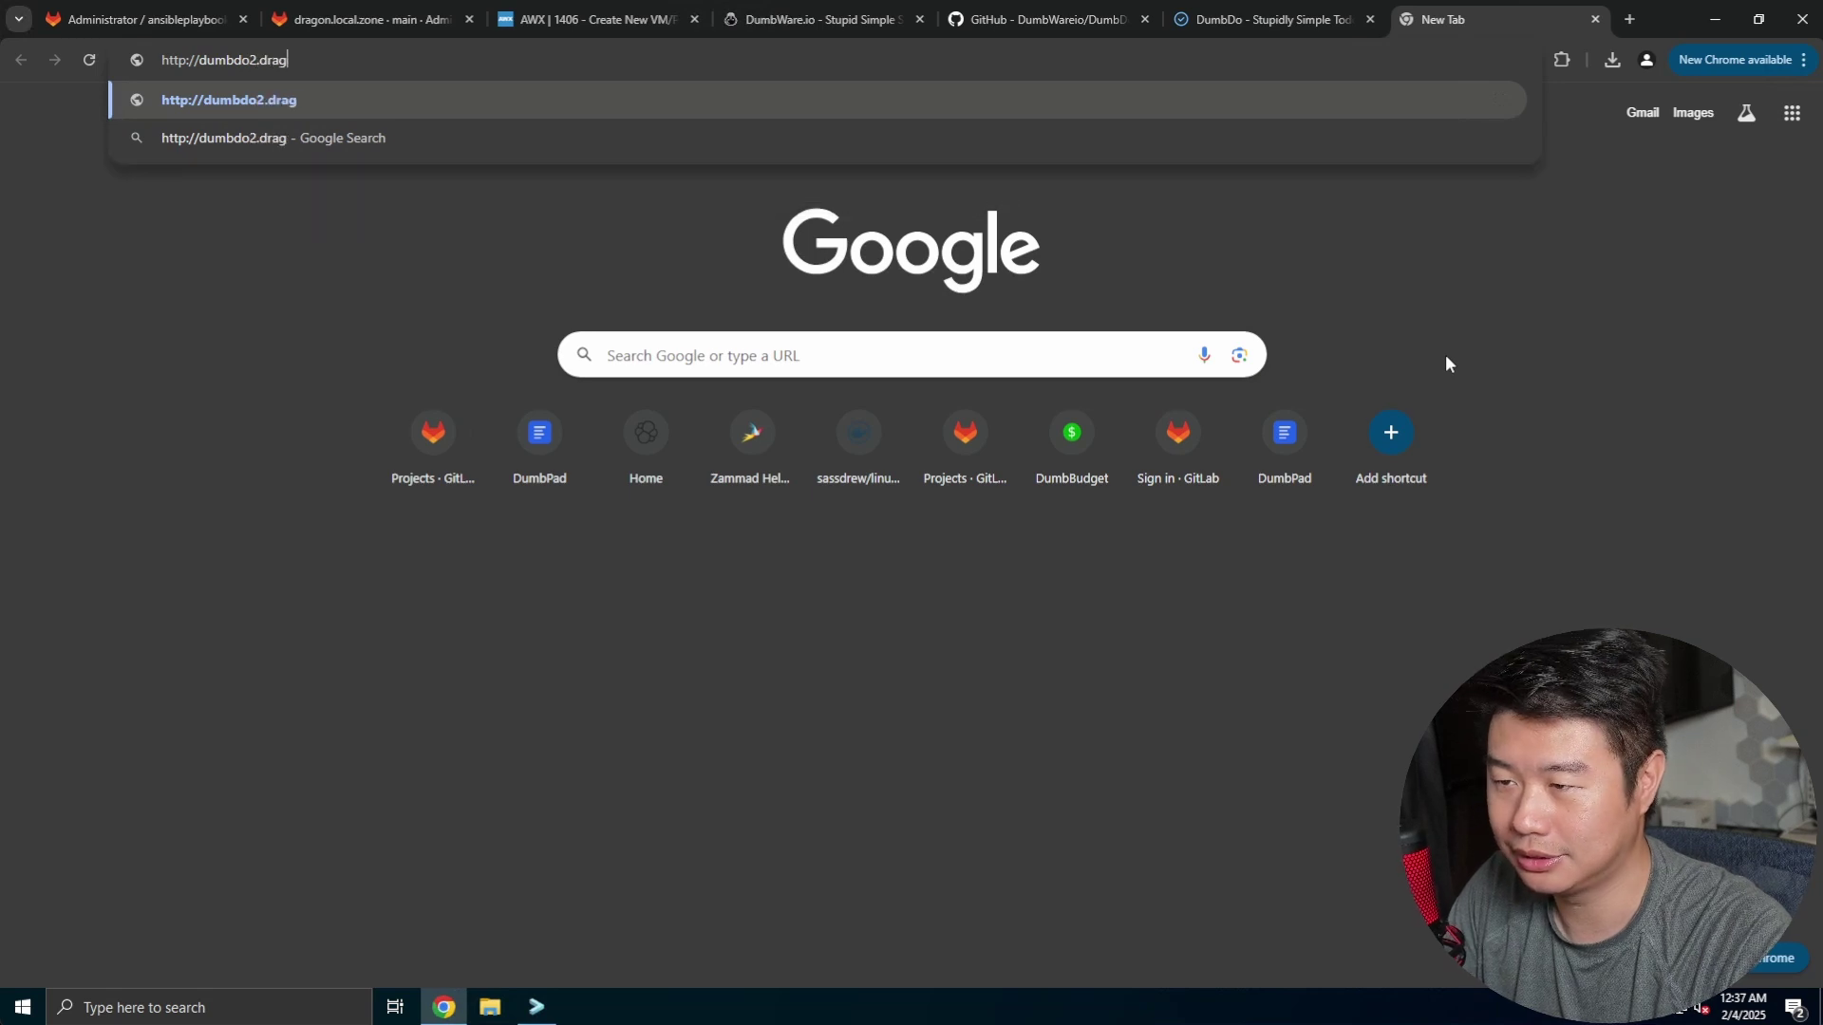
{"action": "type", "text": "on.local:3000"}
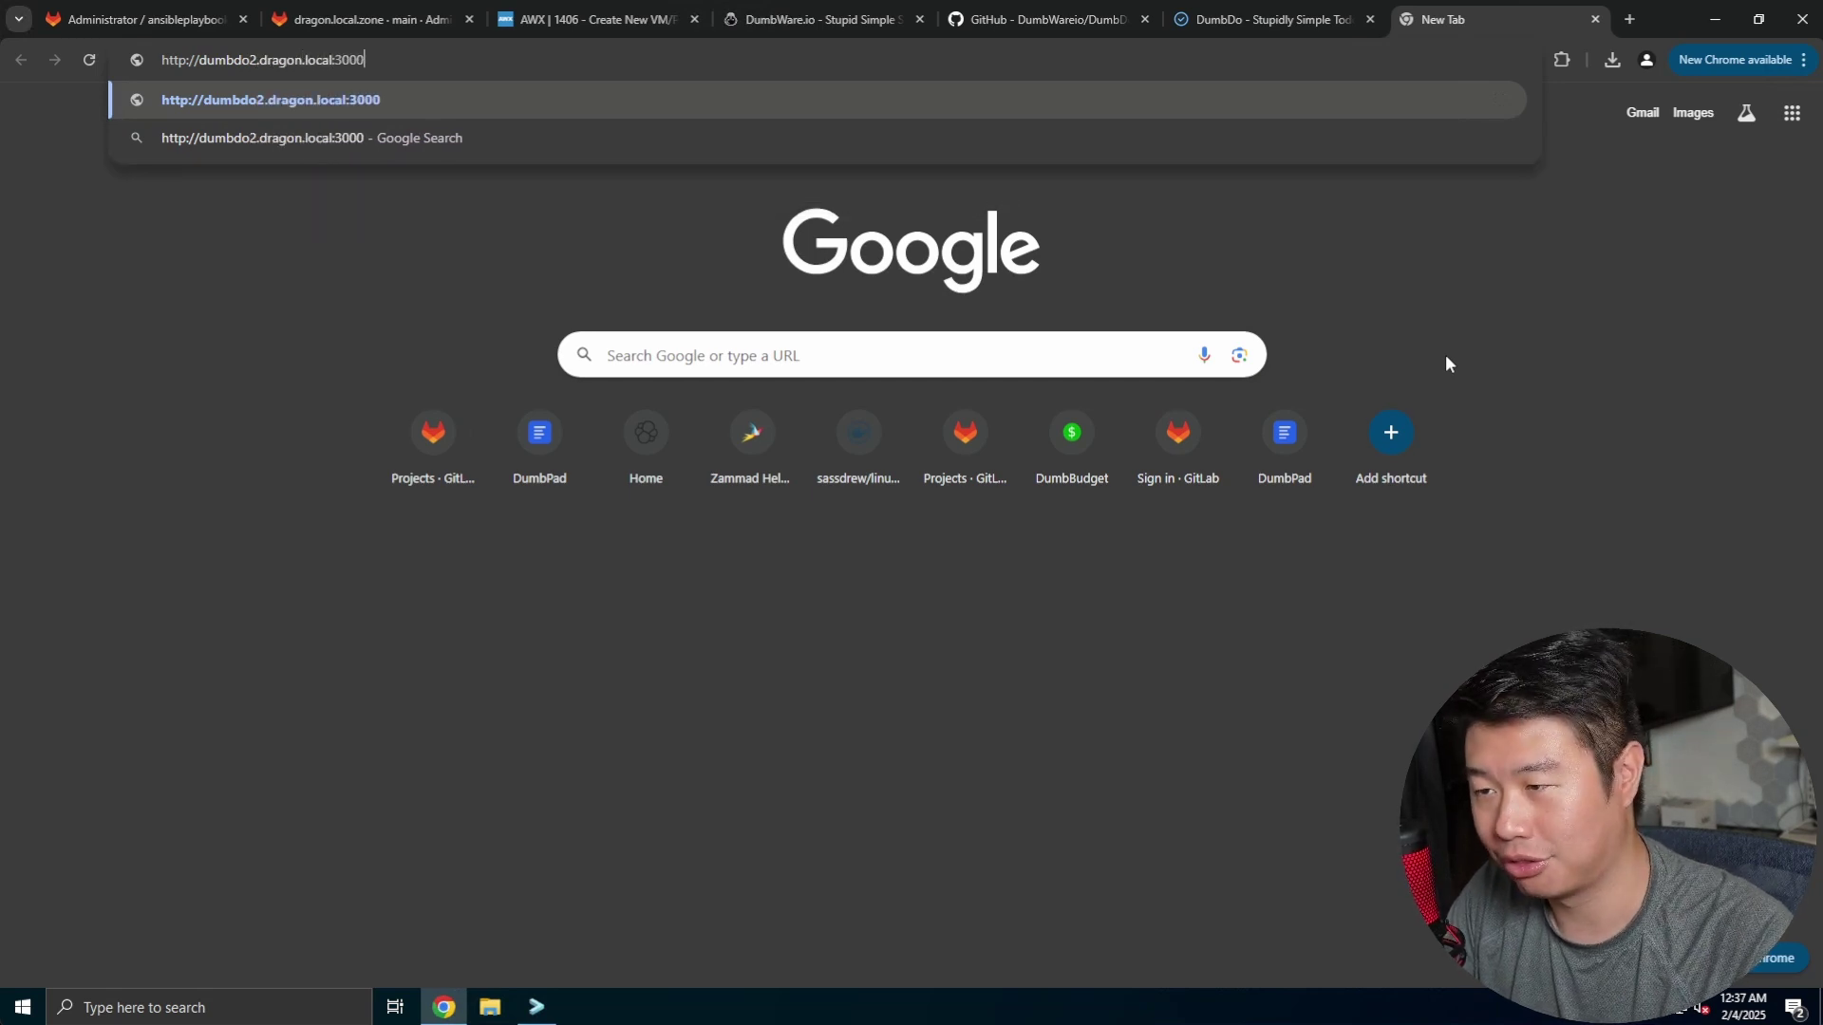
{"action": "key", "text": "Return"}
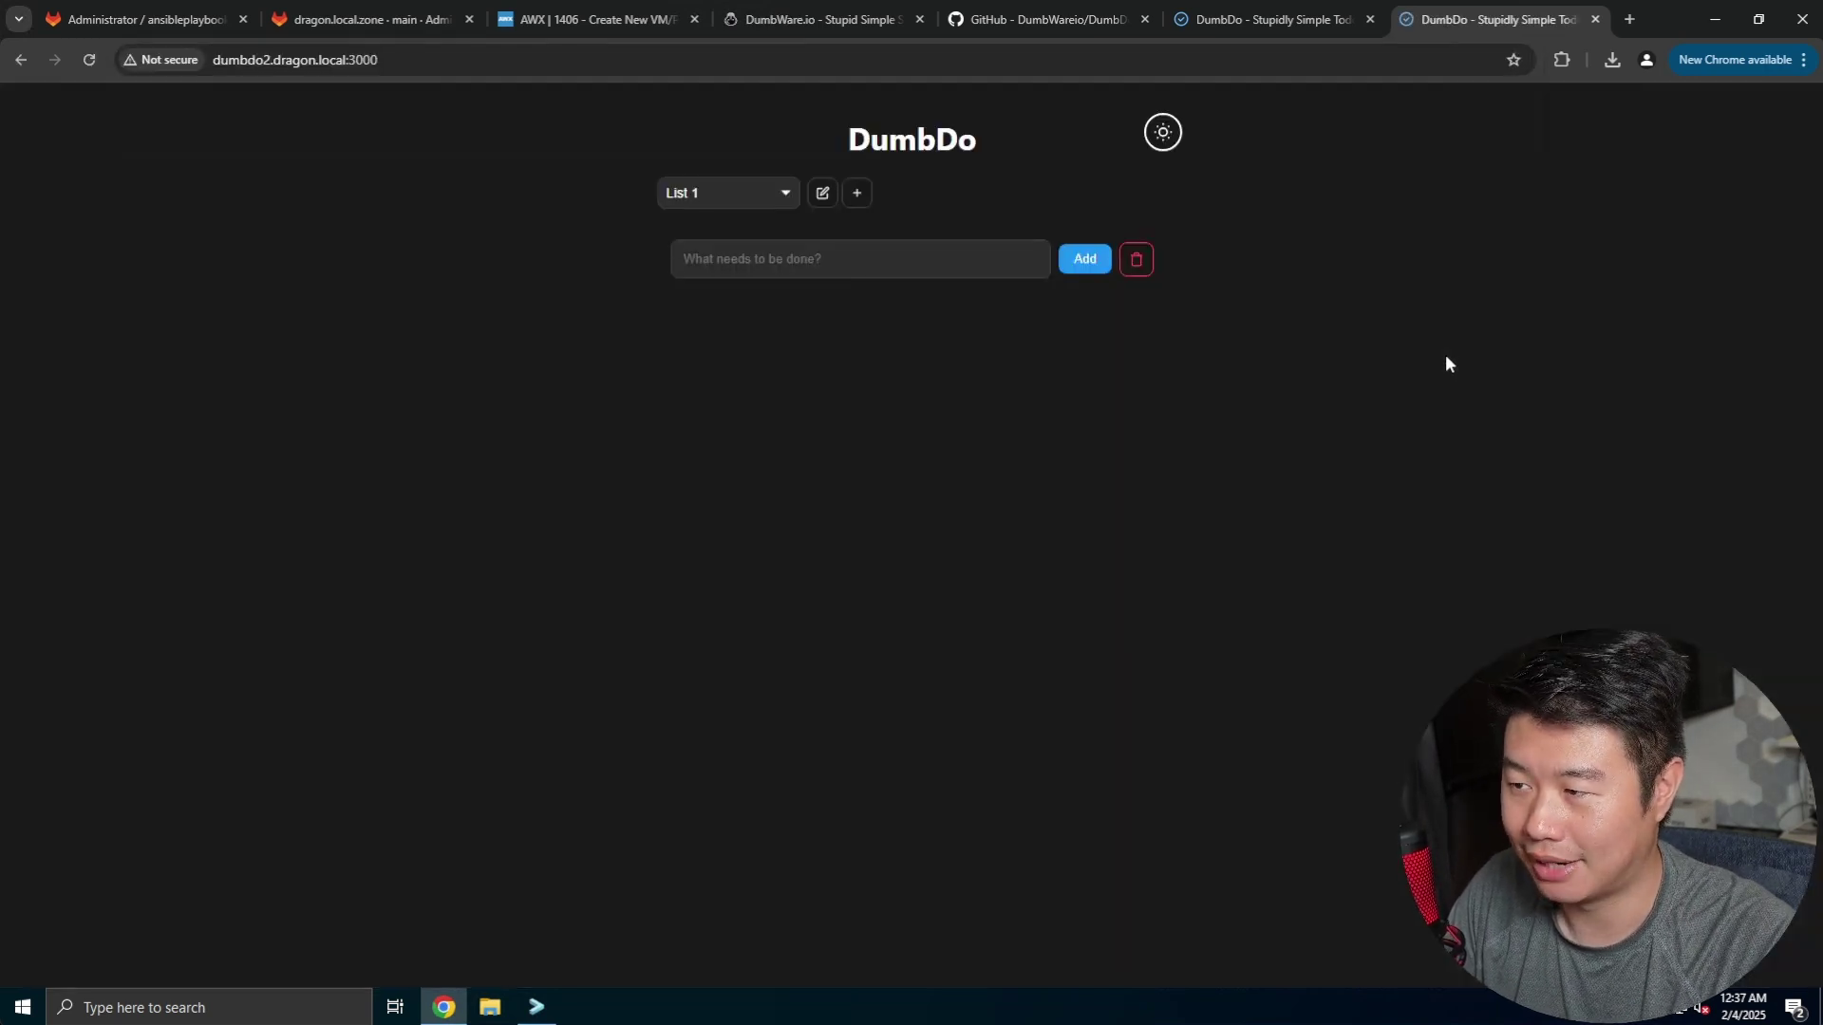
{"action": "key", "text": "ctrl+l"}
{"action": "type", "text": "ht"}
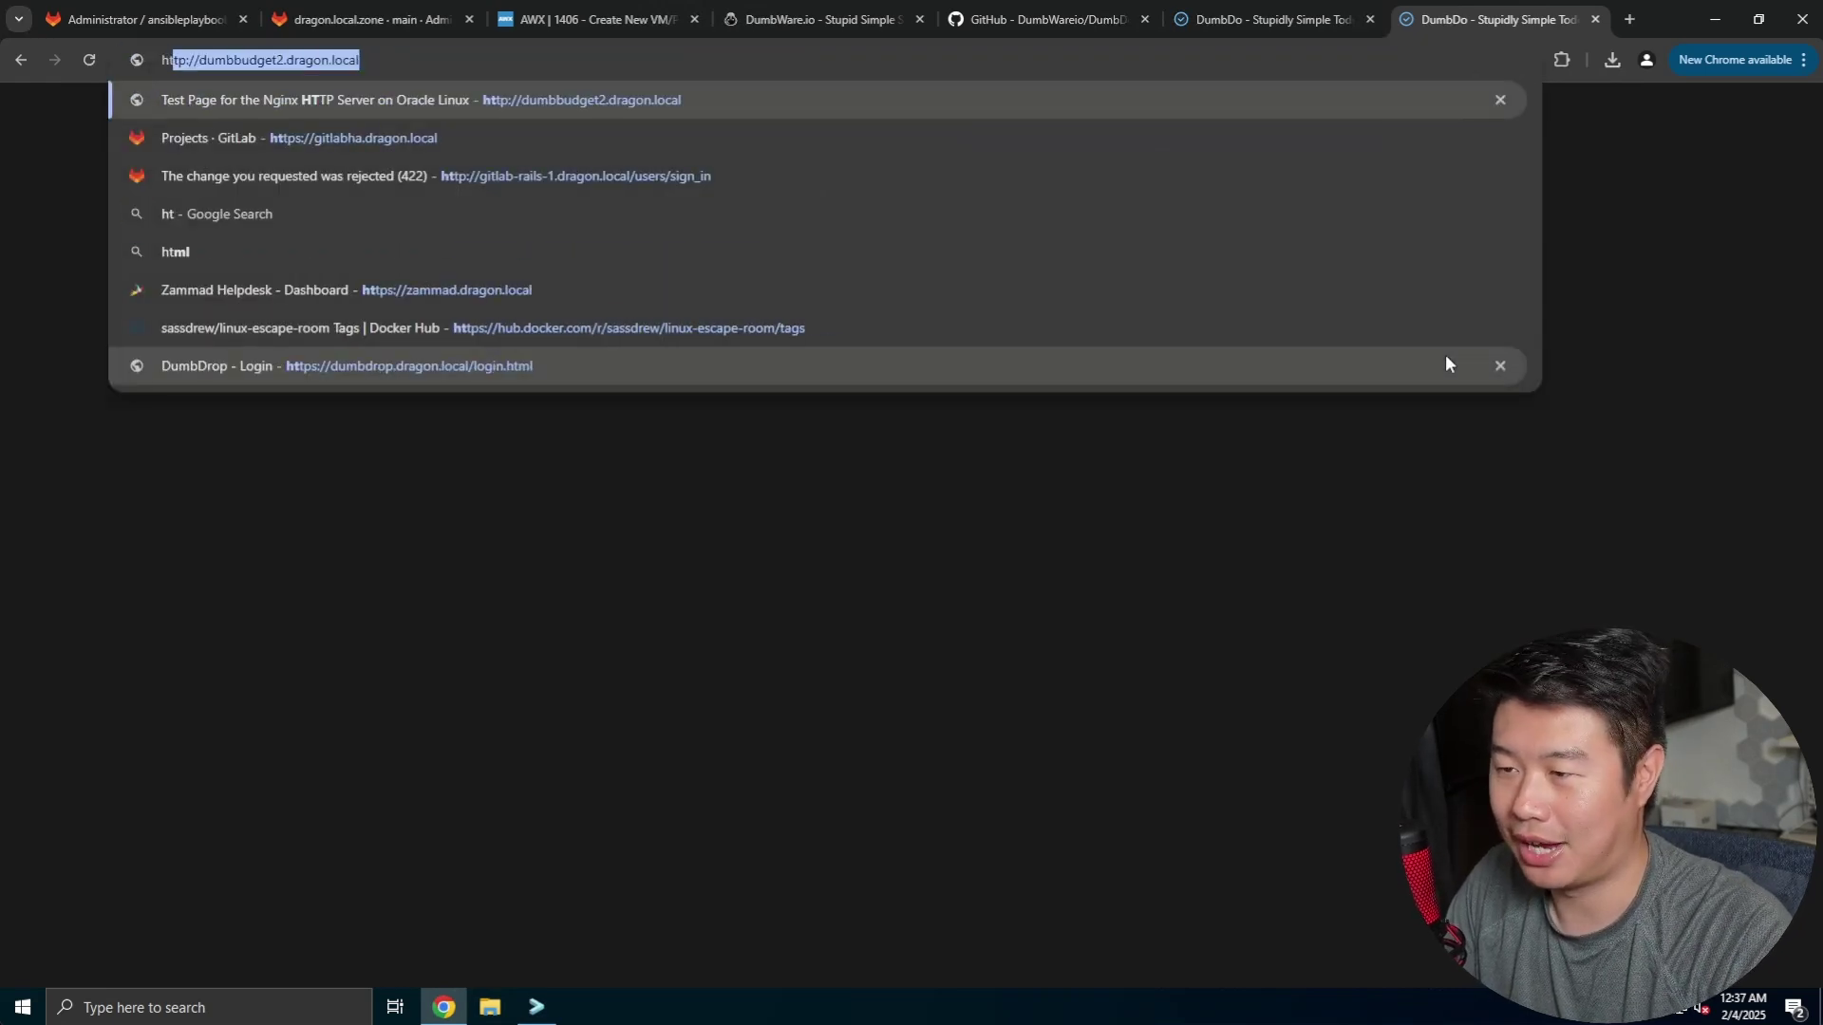
{"action": "type", "text": "tps://dumbdo2.dra"}
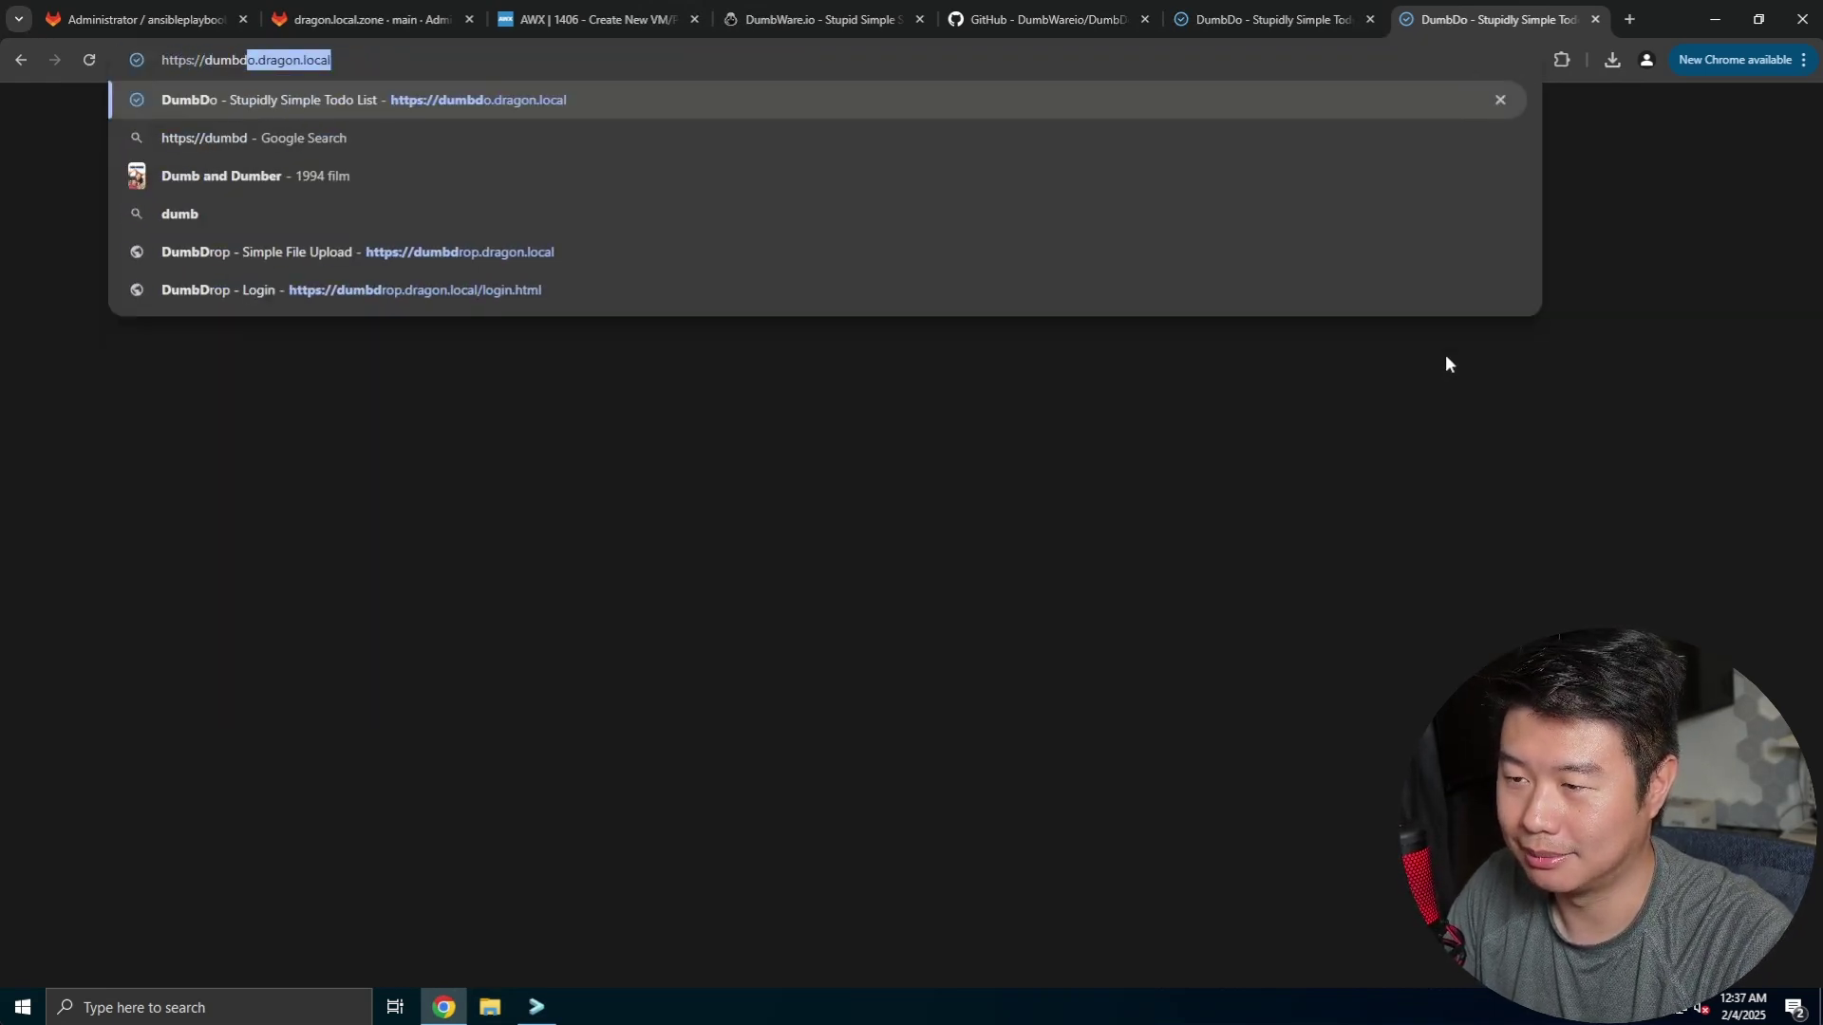
{"action": "type", "text": "gon.local"}
{"action": "key", "text": "Return"}
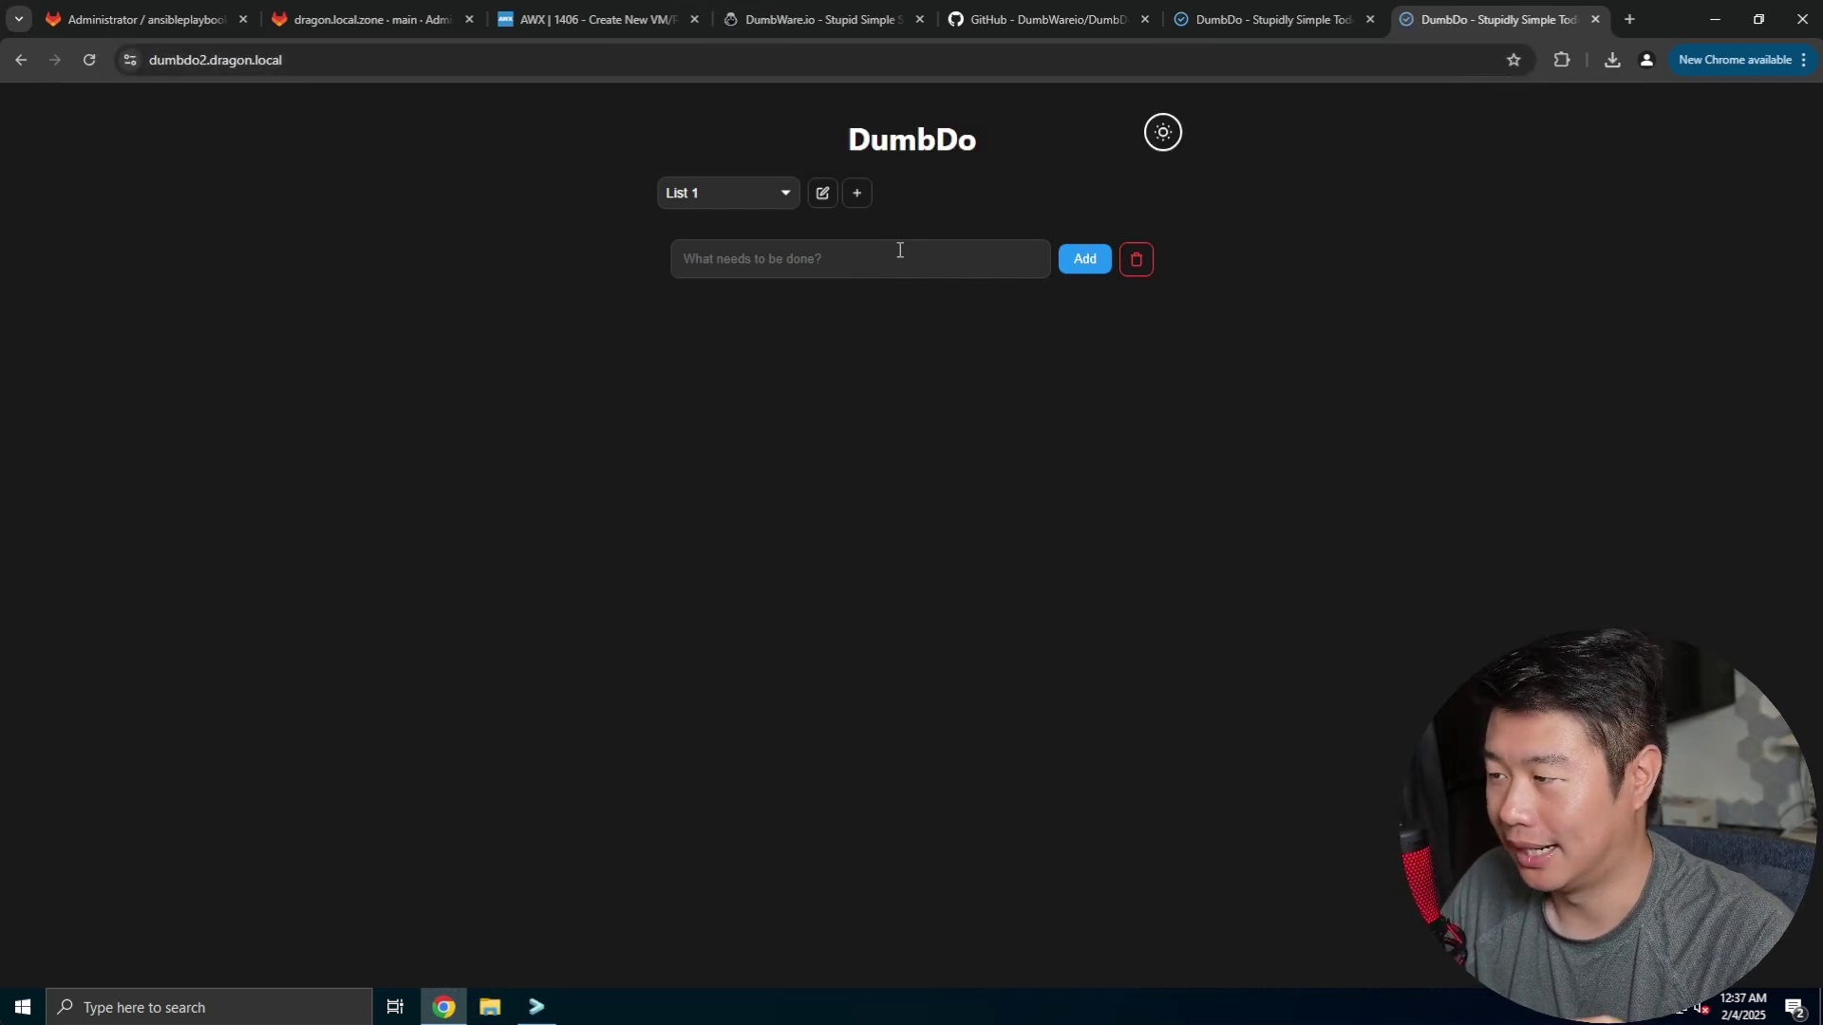
Step: Add the task "add things to list" to List 1 and mark it as completed
{"action": "left_click", "coordinate": [749, 199]}
{"action": "left_click", "coordinate": [910, 169]}
{"action": "left_click", "coordinate": [751, 194]}
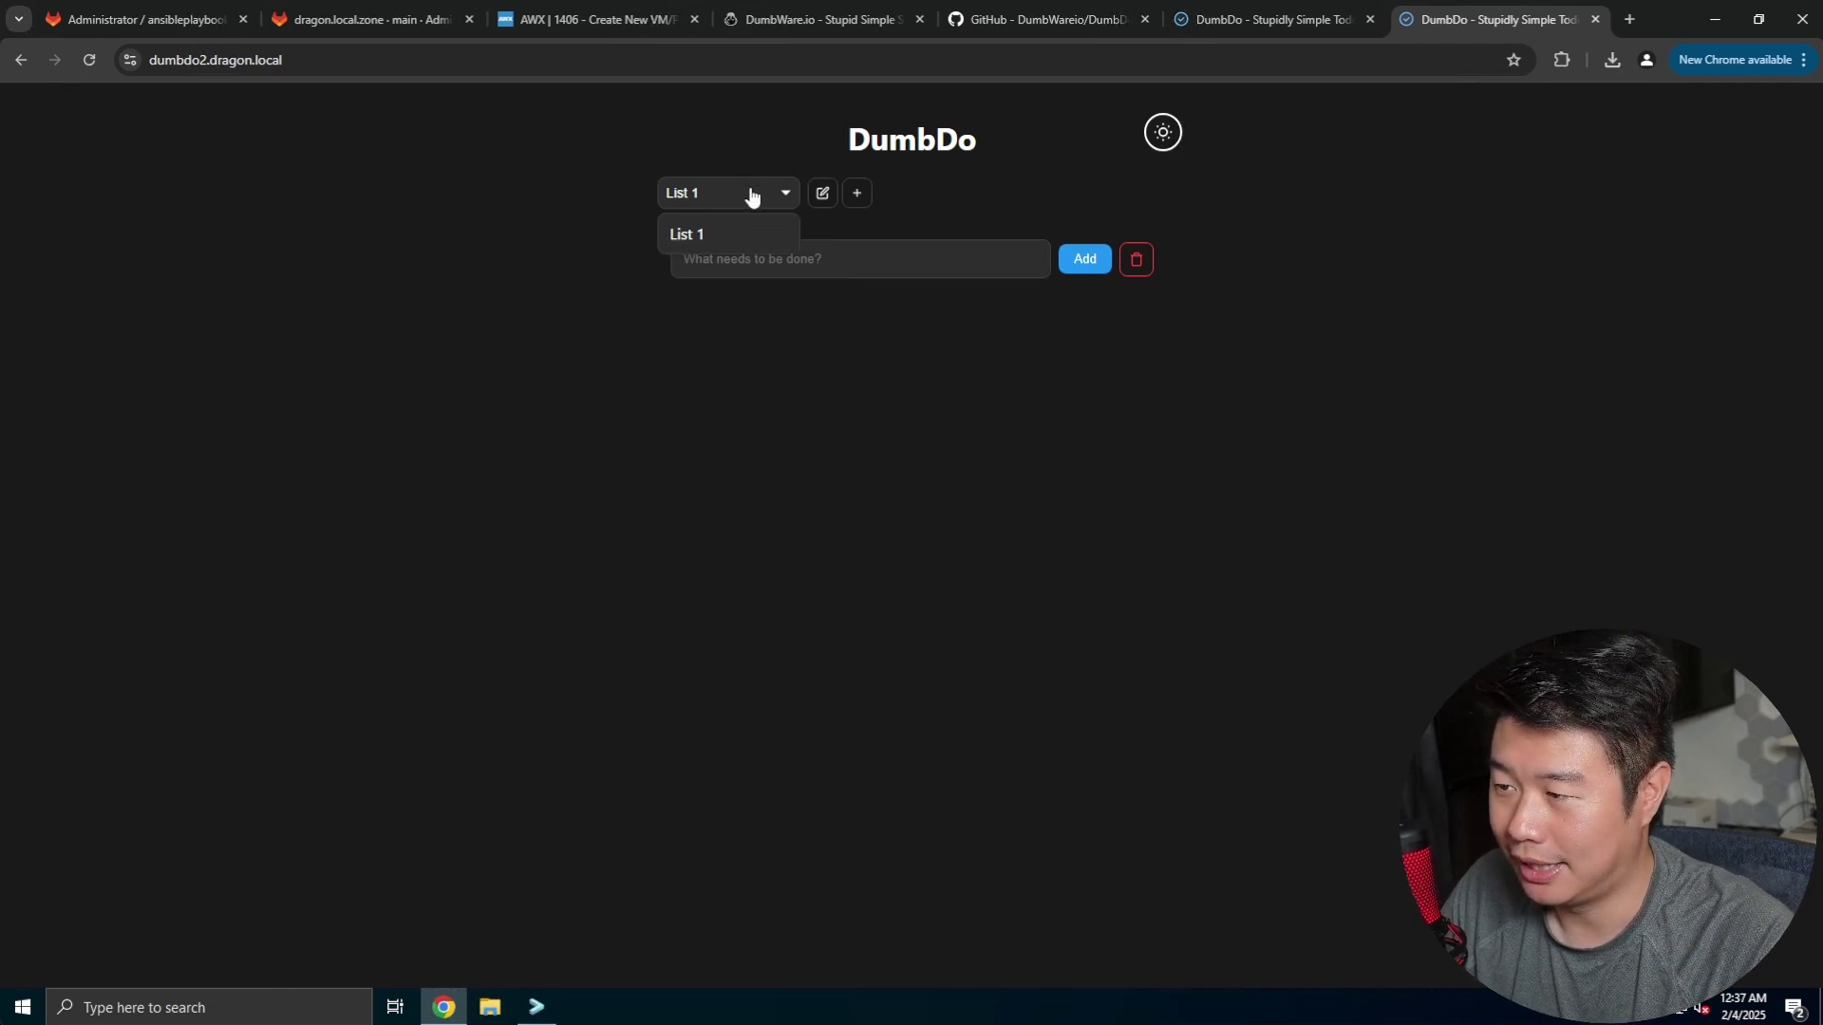
{"action": "left_click", "coordinate": [864, 266]}
{"action": "type", "text": "add things to list"}
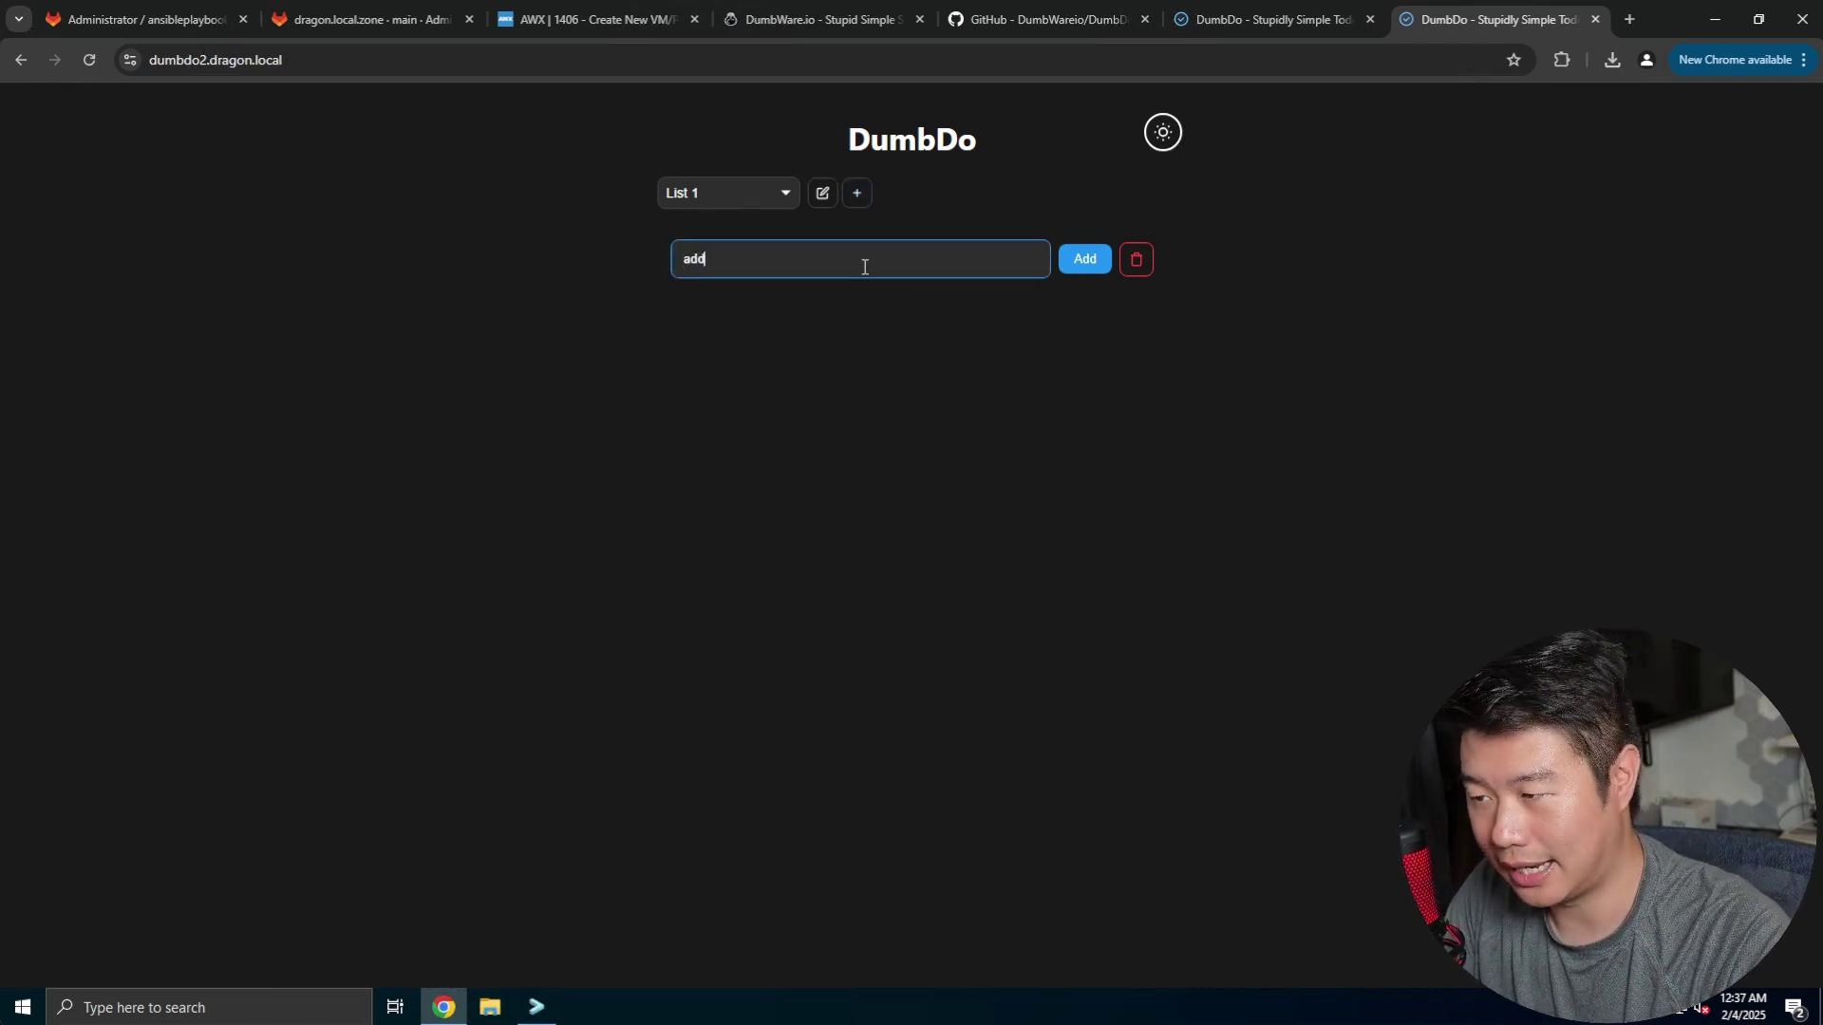
{"action": "key", "text": "Return"}
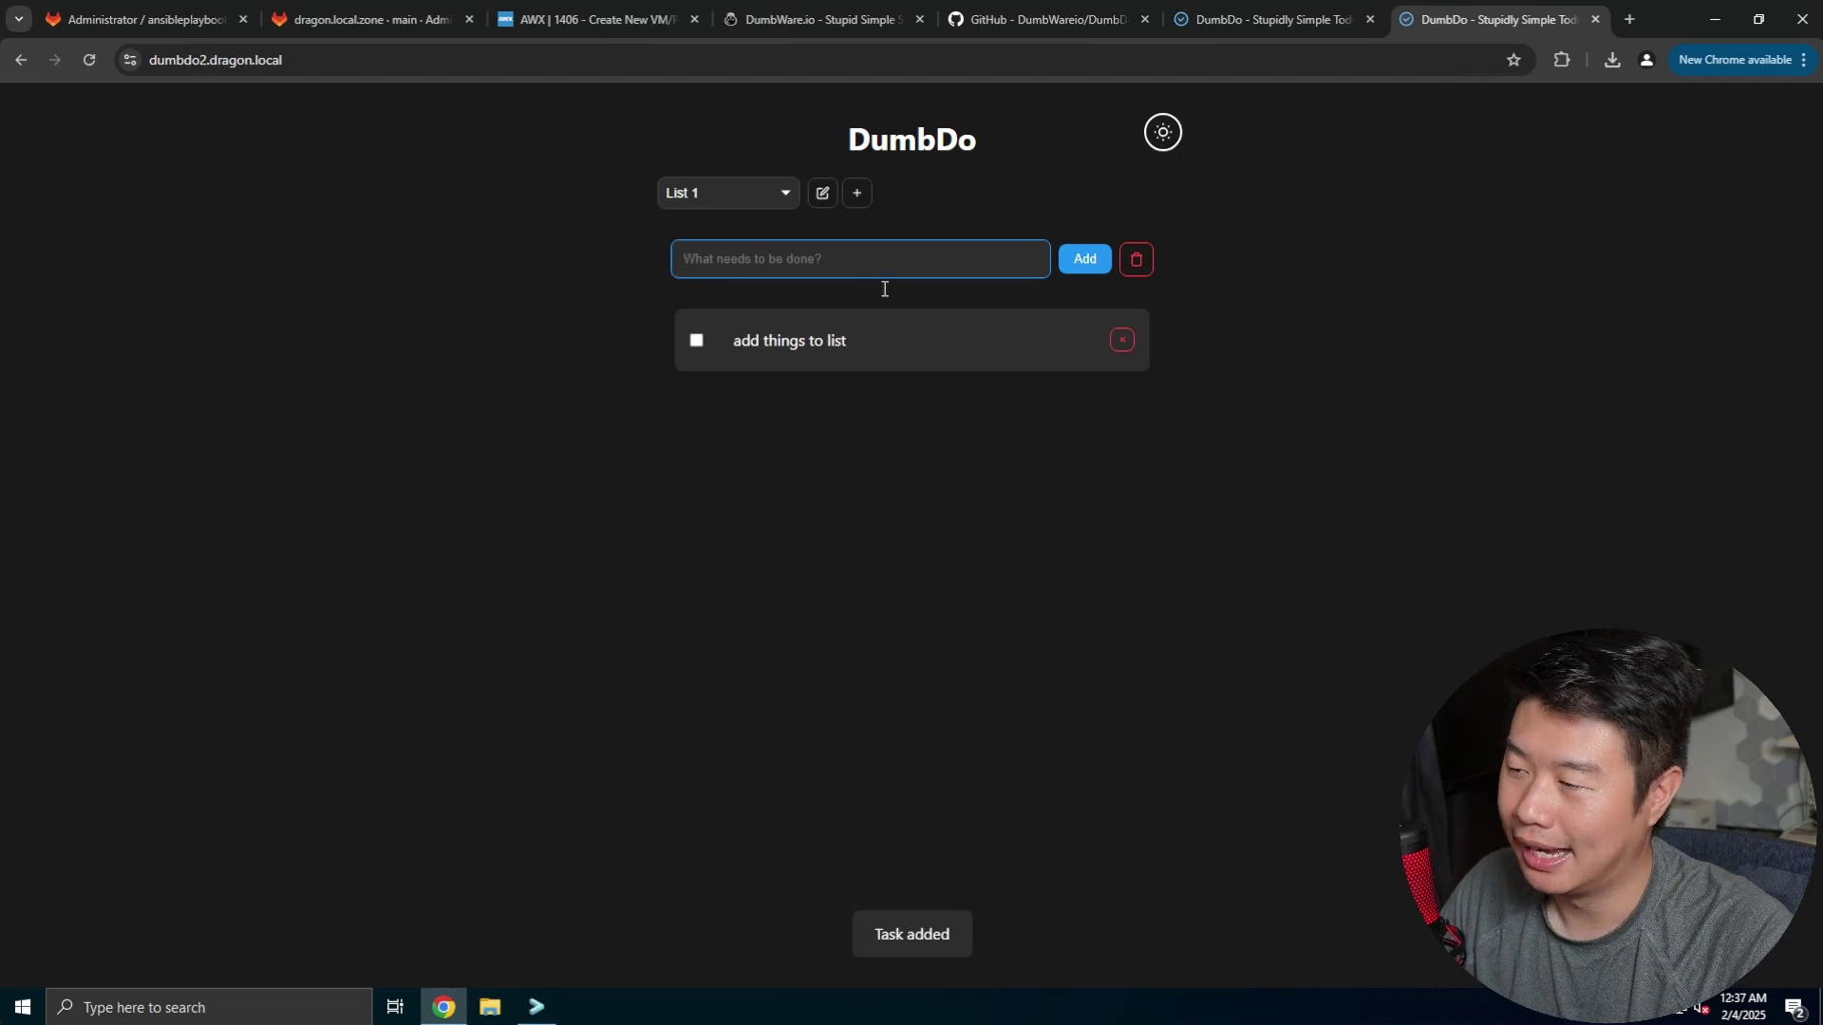
{"action": "left_click", "coordinate": [705, 344]}
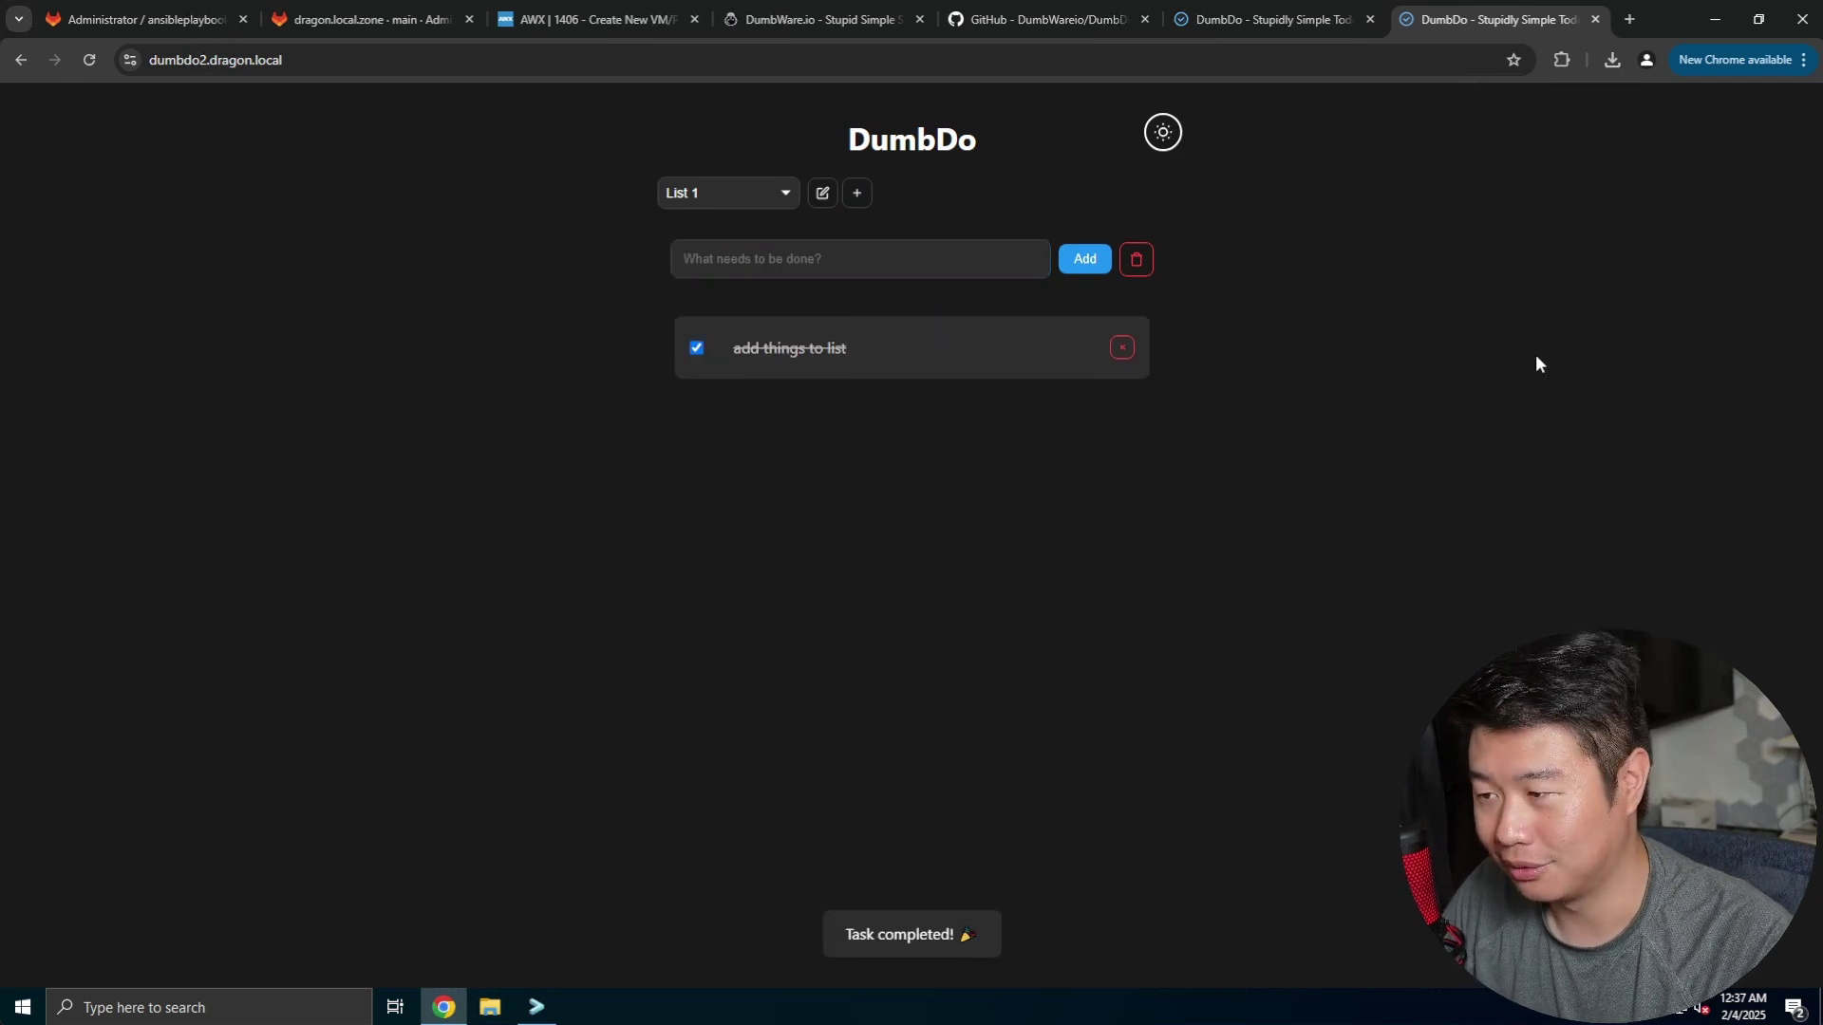